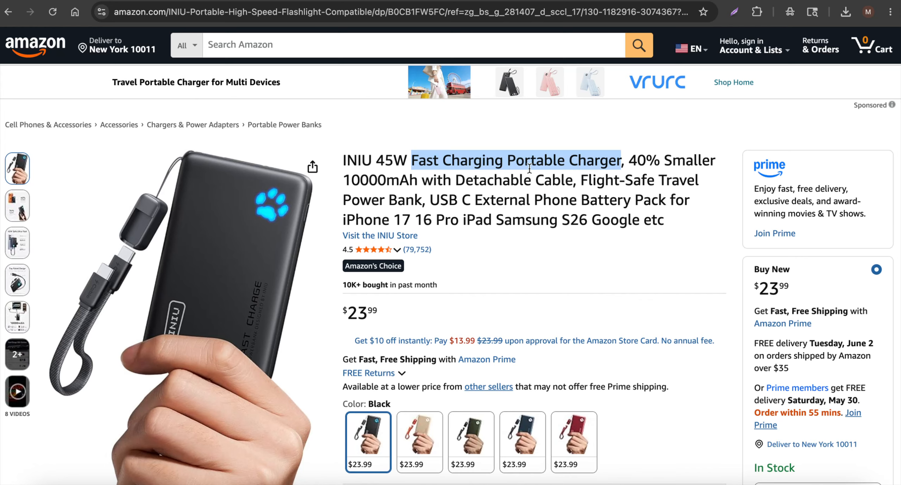
Step: Look over the INIU 45W portable charger's product details on its Amazon page
{"action": "scroll", "coordinate": [441, 287], "scroll_direction": "down", "scroll_amount": 8}
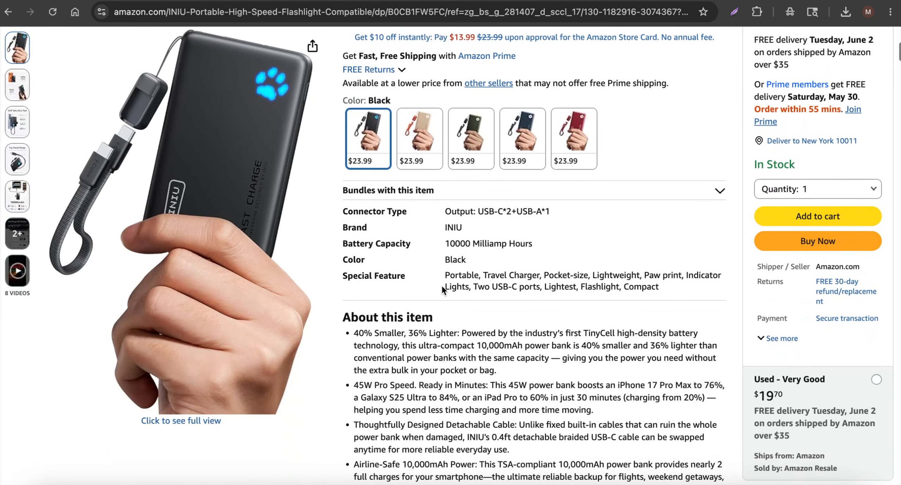
{"action": "scroll", "coordinate": [442, 287], "scroll_direction": "up", "scroll_amount": 10}
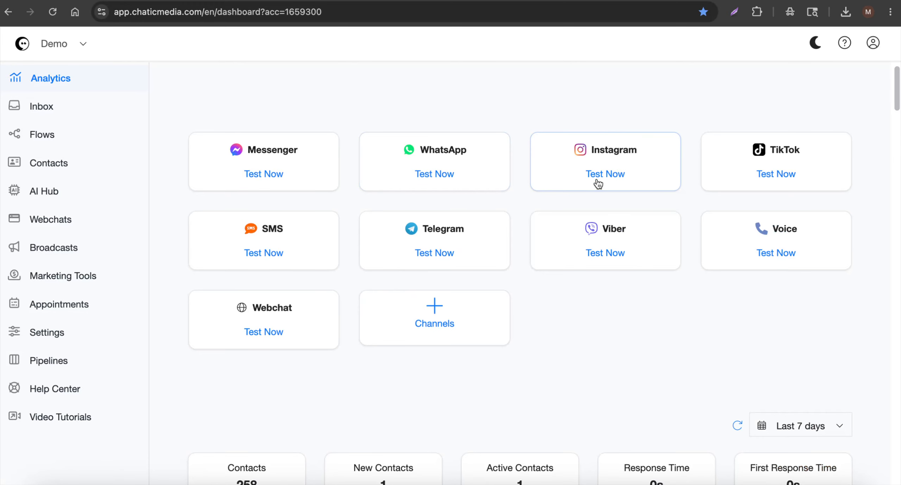
Step: Switch to Chatic Media and check in the channel settings which Instagram account is connected
{"action": "left_click", "coordinate": [465, 312]}
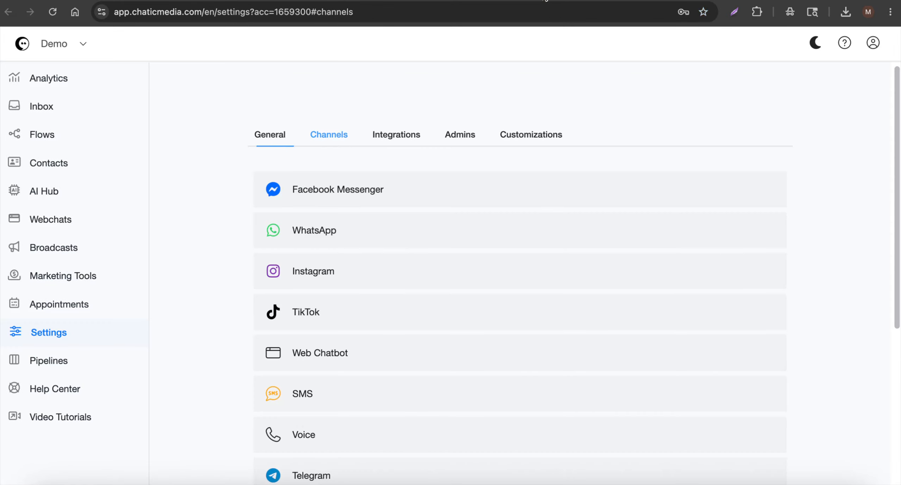
{"action": "left_click", "coordinate": [335, 281]}
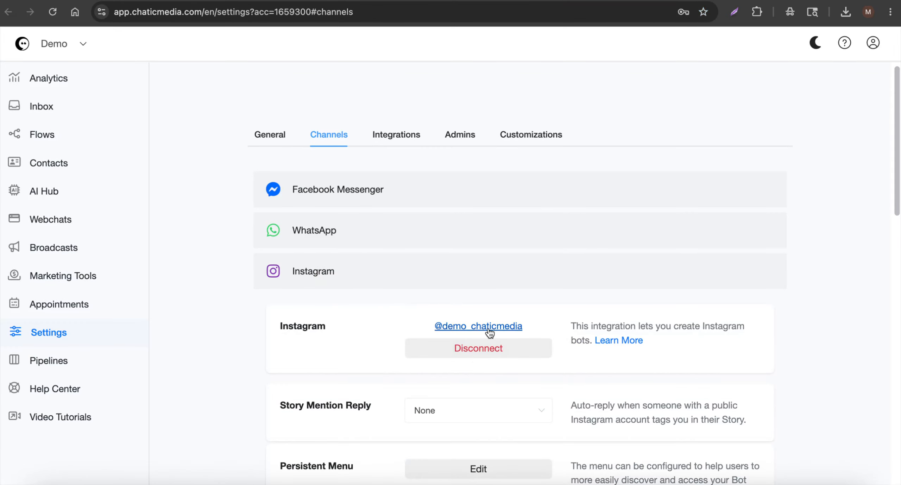
{"action": "left_click", "coordinate": [352, 279]}
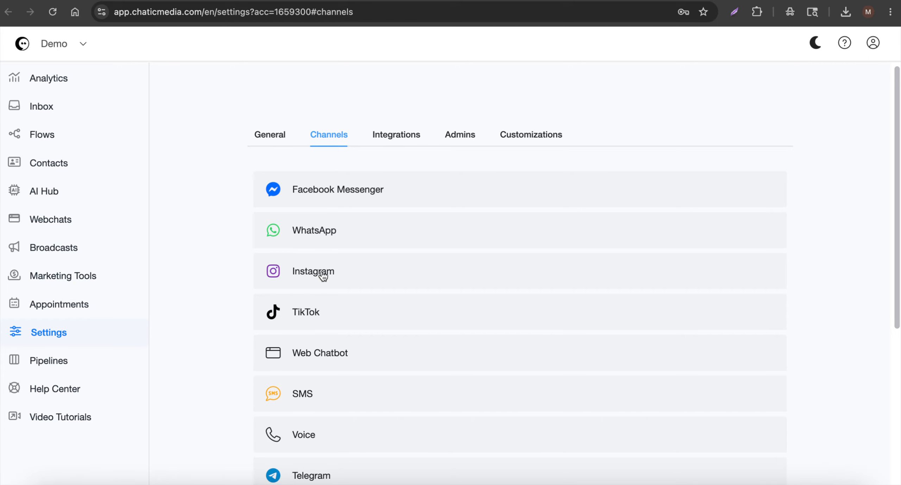
Step: Create a new flow named "Fast Charging Portable Charger"
{"action": "left_click", "coordinate": [32, 135]}
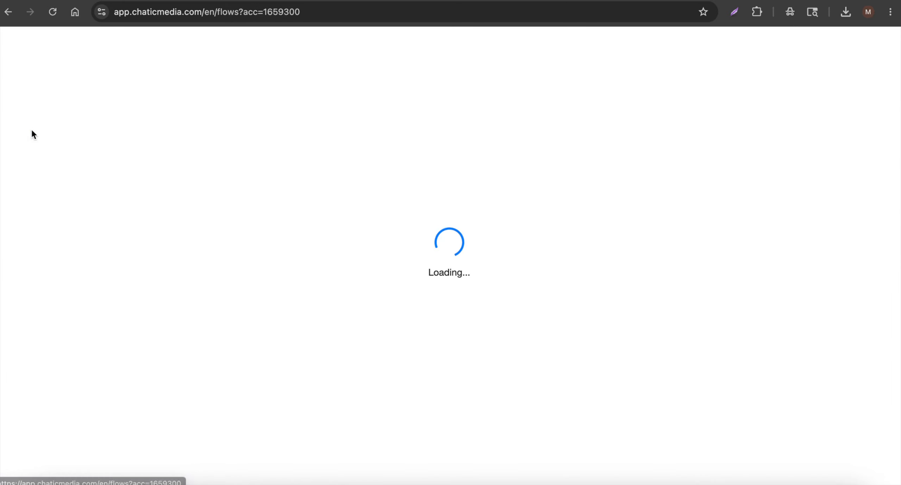
{"action": "left_click", "coordinate": [735, 208]}
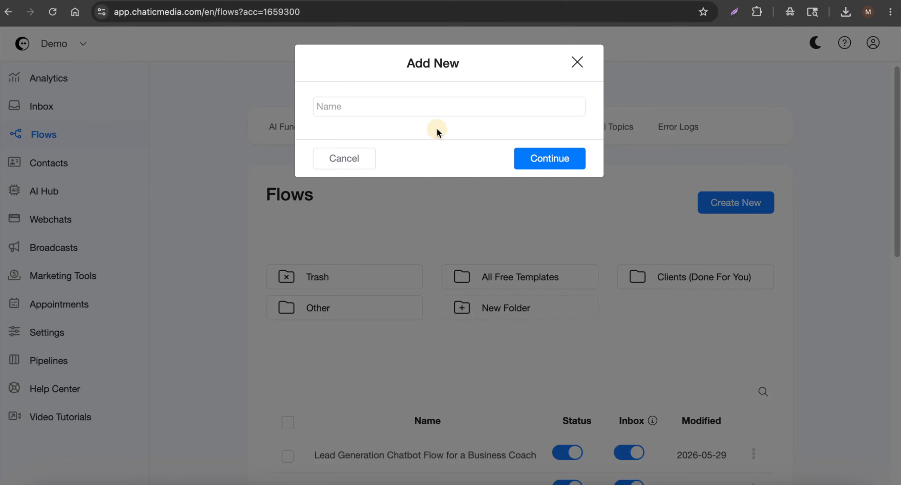
{"action": "left_click", "coordinate": [390, 99]}
{"action": "type", "text": "Fast Charging Portable Charger"}
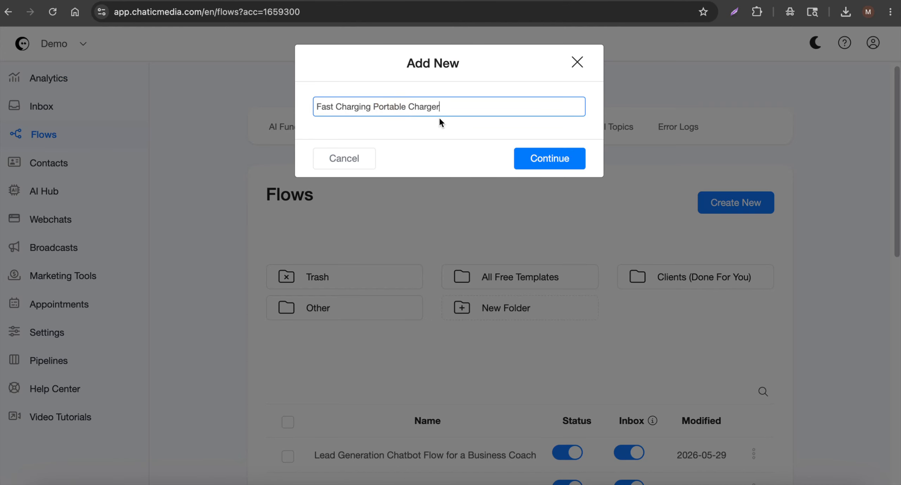
{"action": "left_click", "coordinate": [559, 159]}
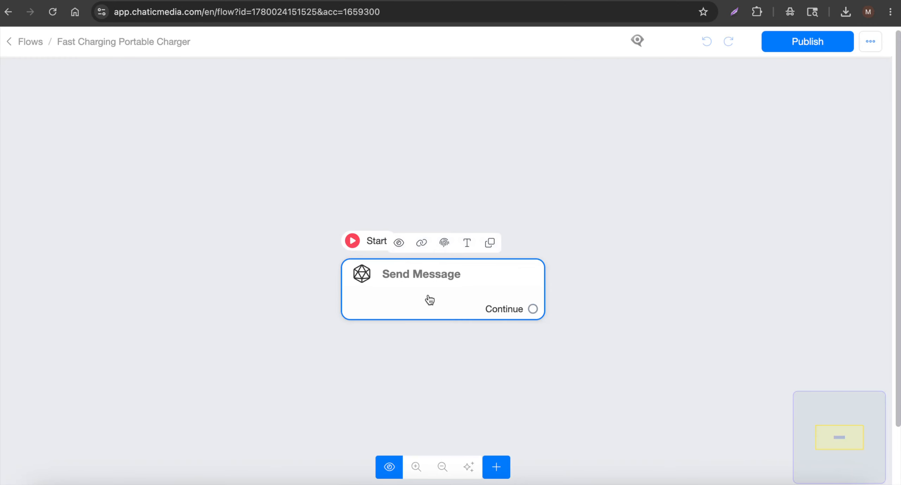
Step: Set the first message to "Hey there, thanks for your interest. Please tap the button below to receive the link to purchase the portable charger 👇"
{"action": "left_click", "coordinate": [428, 298]}
{"action": "left_click", "coordinate": [83, 315]}
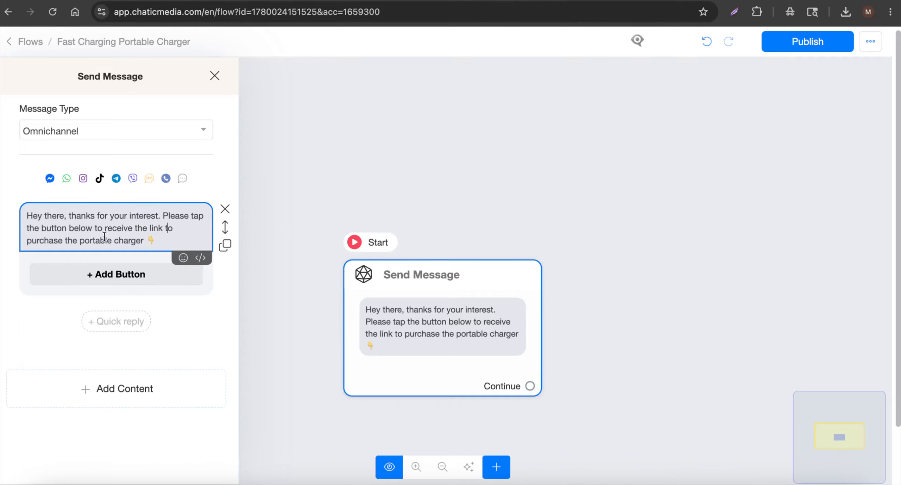
Step: Add a quick reply labelled "Send me the link!" to the first message and save it
{"action": "left_click", "coordinate": [115, 317]}
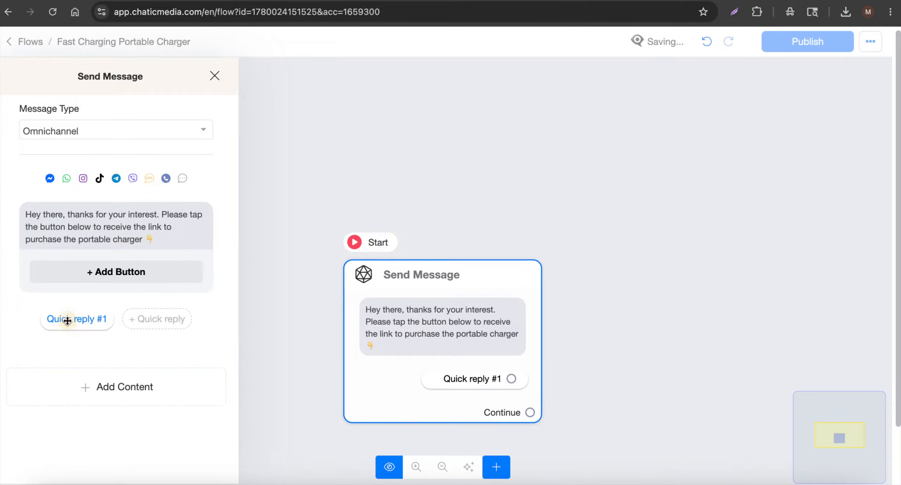
{"action": "left_click", "coordinate": [67, 319]}
{"action": "left_click_drag", "start_coordinate": [347, 108], "coordinate": [218, 100]}
{"action": "type", "text": "S"}
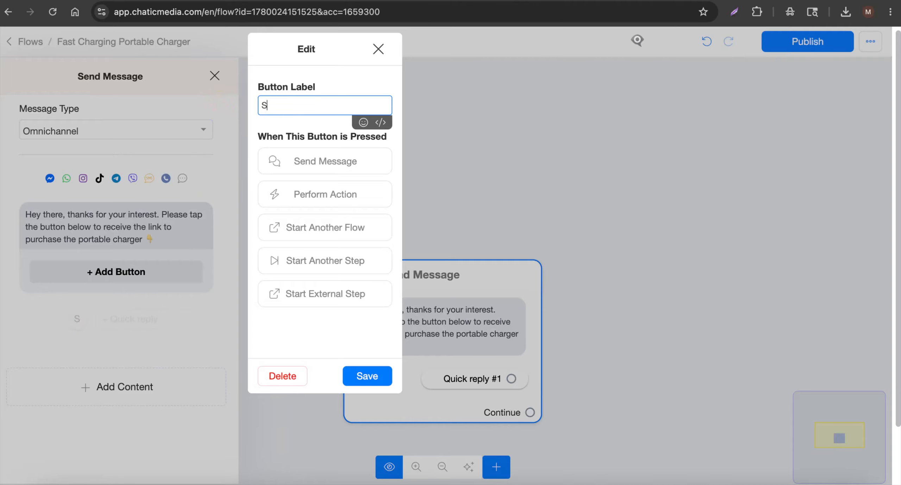
{"action": "type", "text": "end me the link!"}
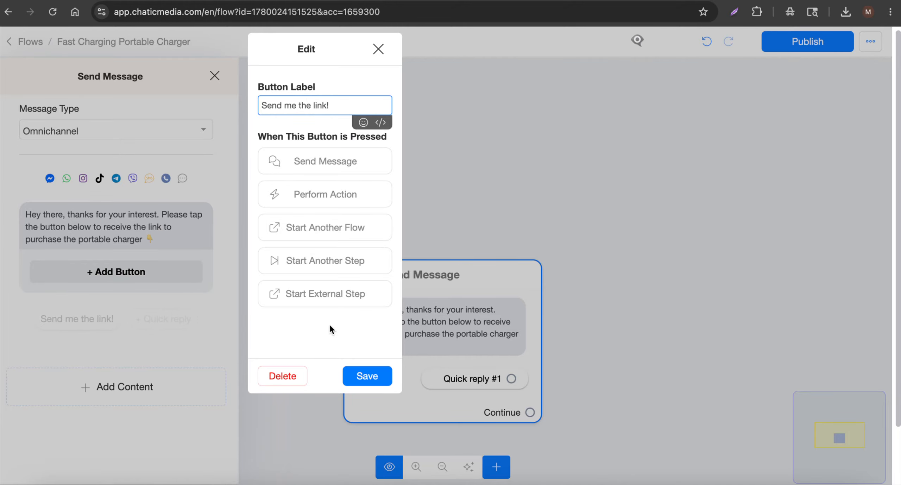
{"action": "left_click", "coordinate": [367, 376]}
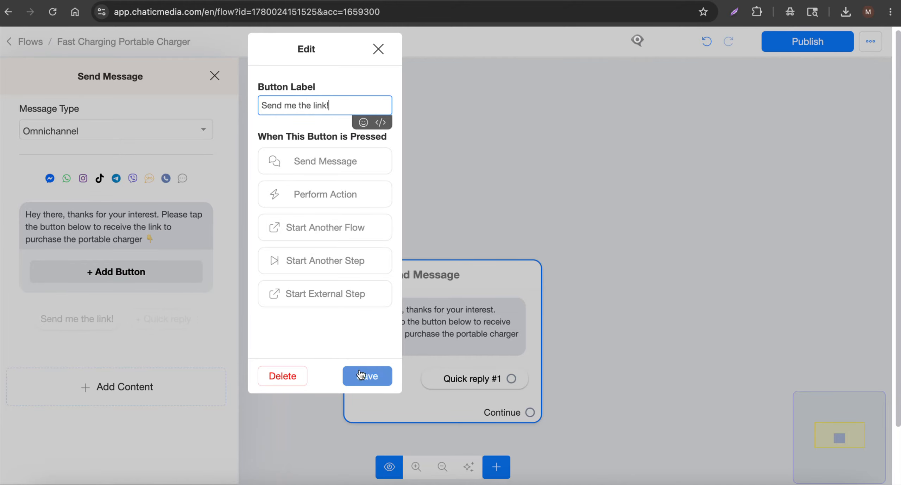
{"action": "left_click", "coordinate": [502, 196]}
Step: Connect the "Send me the link!" quick reply to a new Send Message step and add a card to that step
{"action": "left_click_drag", "start_coordinate": [457, 339], "coordinate": [151, 282]}
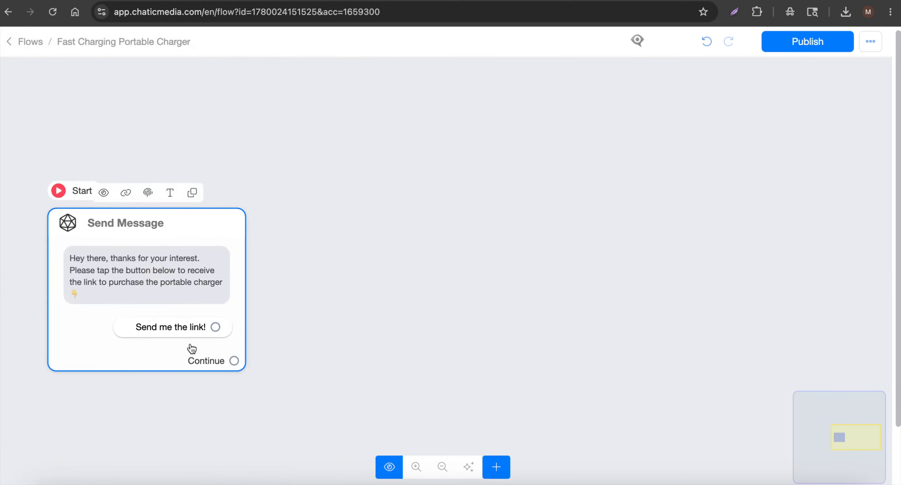
{"action": "left_click_drag", "start_coordinate": [215, 327], "coordinate": [489, 159]}
{"action": "left_click", "coordinate": [81, 319]}
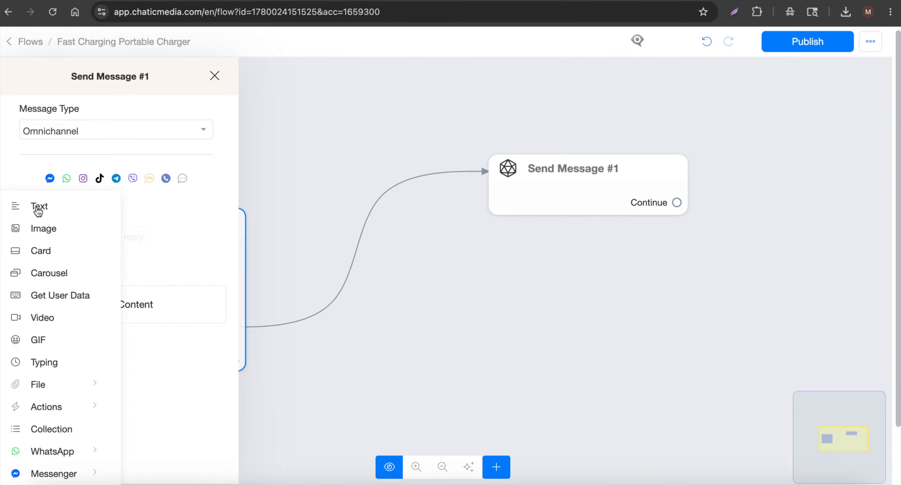
{"action": "left_click", "coordinate": [36, 252]}
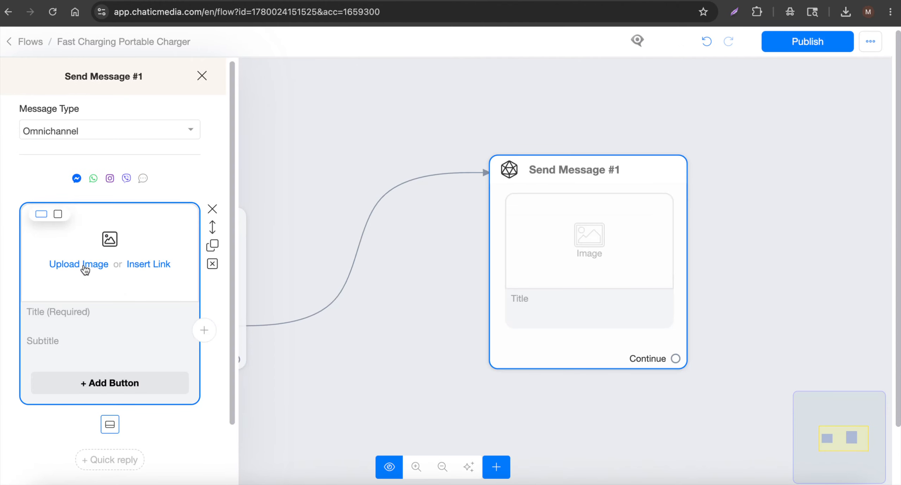
Step: Switch to the Amazon listing, enlarge the charger's main product photo and copy its image address
{"action": "left_click", "coordinate": [725, 1]}
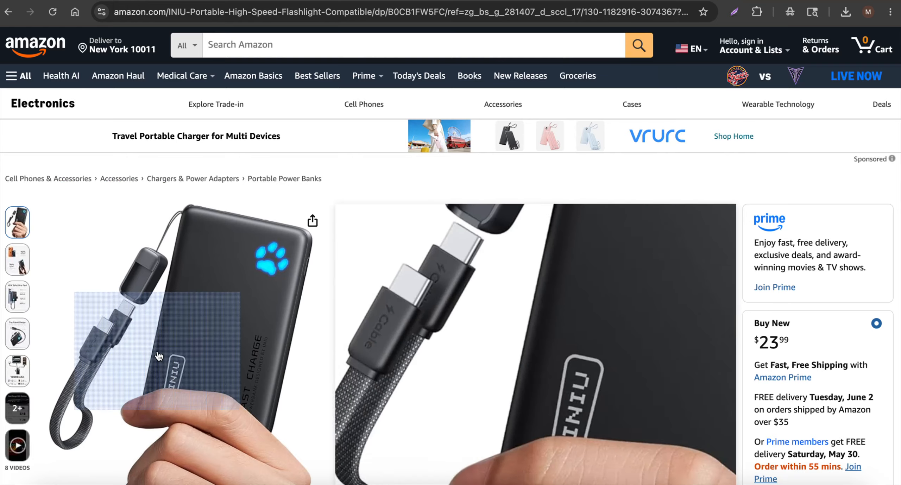
{"action": "left_click", "coordinate": [158, 355]}
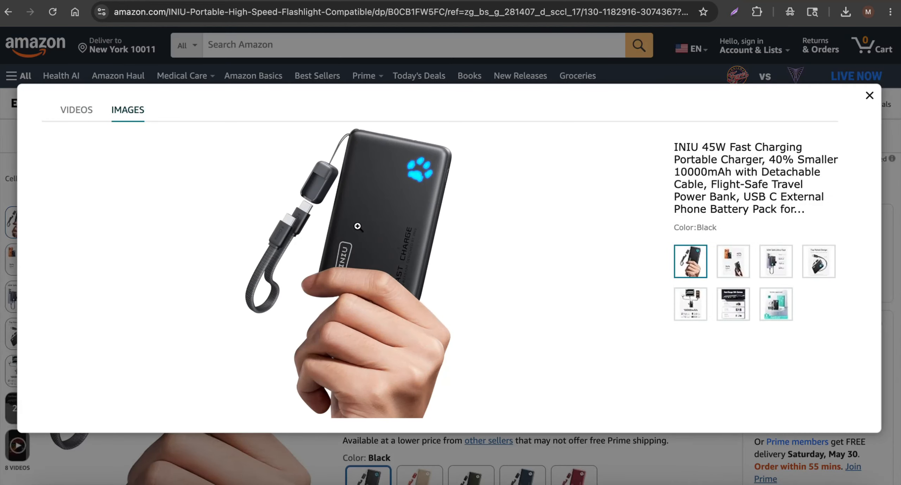
{"action": "right_click", "coordinate": [358, 226]}
{"action": "left_click", "coordinate": [413, 256]}
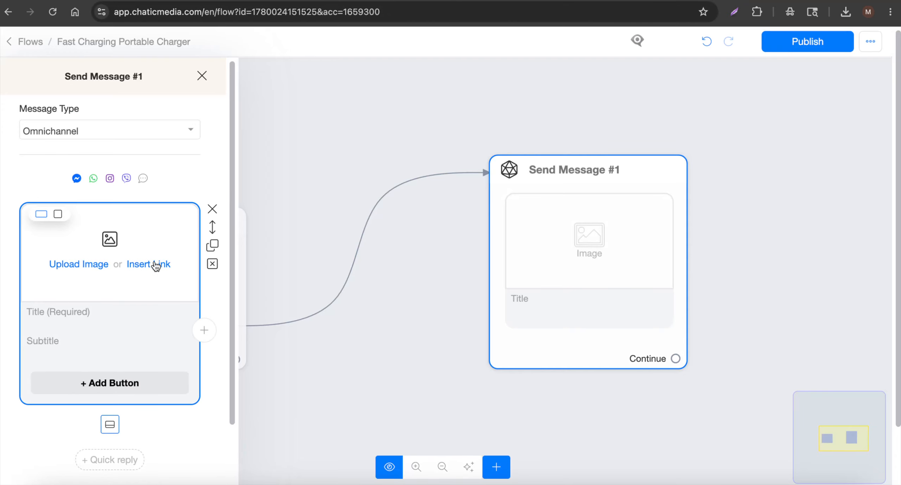
Step: Back in the flow, insert the copied Amazon image link into the card and set the image to square format
{"action": "left_click", "coordinate": [153, 262]}
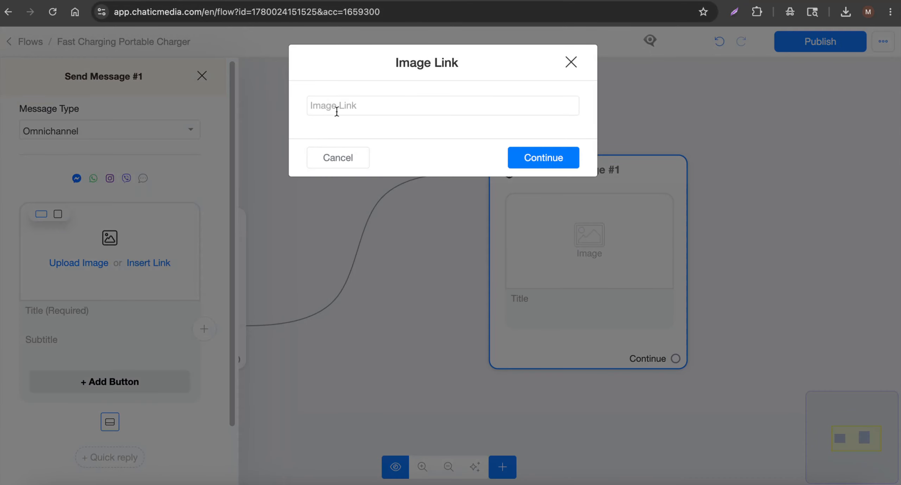
{"action": "left_click", "coordinate": [358, 97]}
{"action": "type", "text": "https://m.media-amazon.com/images/I/71gHXeFUcFL._AC_SL1500_.jpg"}
{"action": "left_click", "coordinate": [560, 157]}
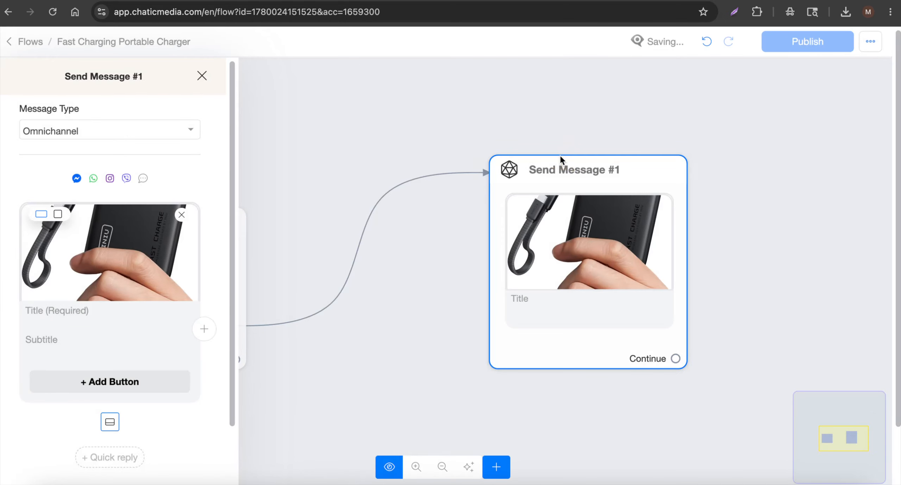
{"action": "left_click", "coordinate": [58, 215]}
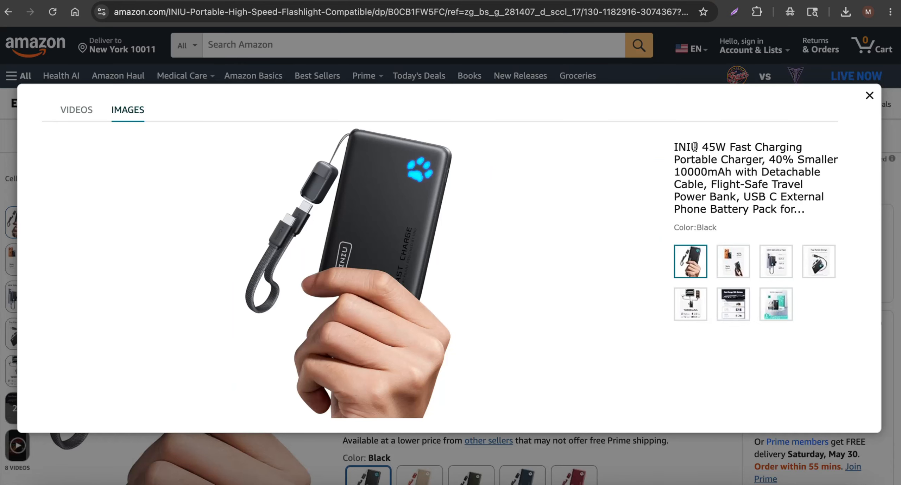
Step: Copy "45W Fast Charging Portable Charger" from the Amazon listing and use it as the card's title
{"action": "left_click_drag", "start_coordinate": [704, 144], "coordinate": [771, 161]}
{"action": "key", "text": "ctrl+c"}
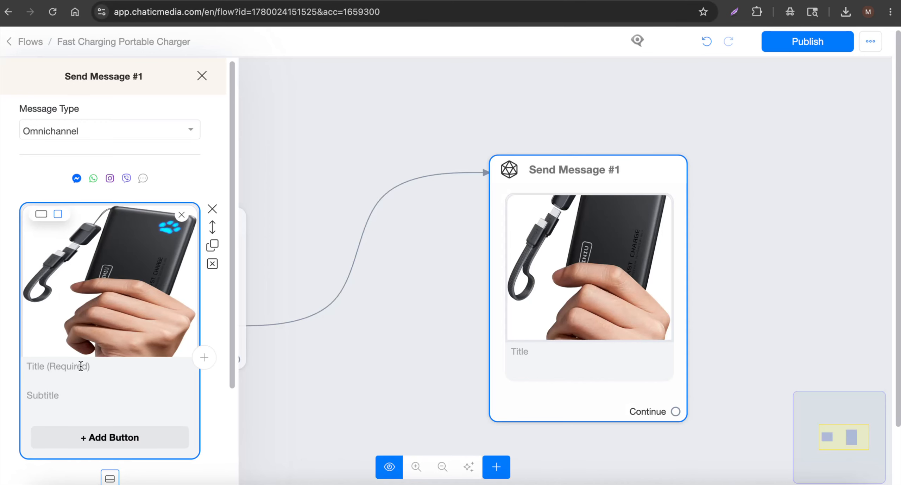
{"action": "left_click", "coordinate": [81, 366]}
{"action": "key", "text": "ctrl+v"}
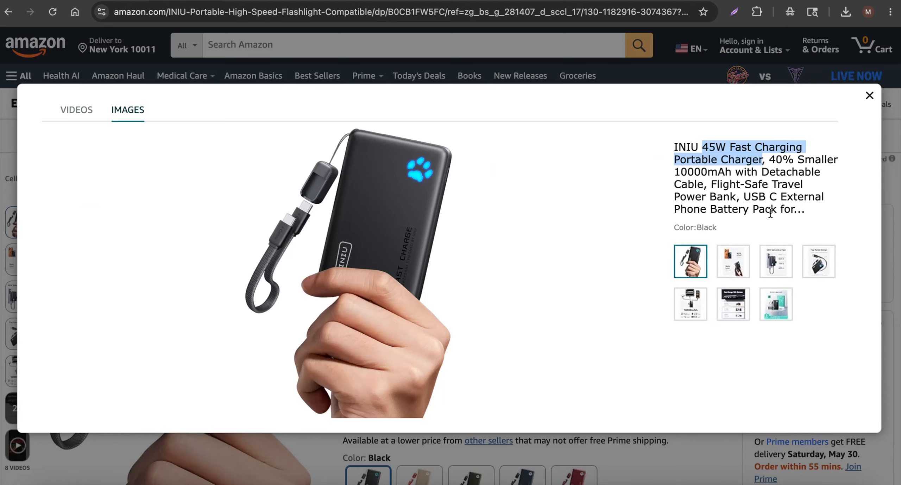
Step: Set the card's subtitle to the listing text "40% Smaller 10000mAh with Detachable Cable, Flight-Safe Travel Power Bank, USB C External Phone Battery Pack"
{"action": "left_click", "coordinate": [771, 157]}
{"action": "left_click_drag", "start_coordinate": [771, 157], "coordinate": [776, 209]}
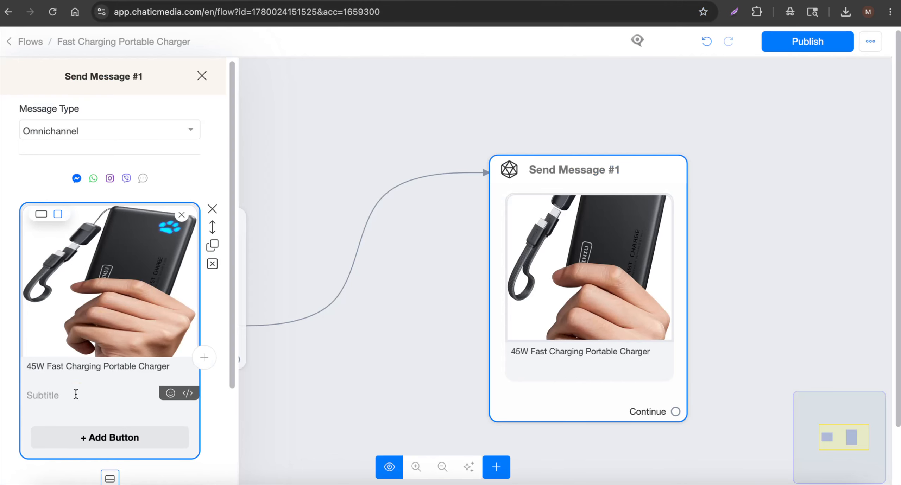
{"action": "type", "text": "40% Smaller 10000mAh with Detachable Cable, Flight-Safe Travel Power Bank, USB C External Phone Battery Pack"}
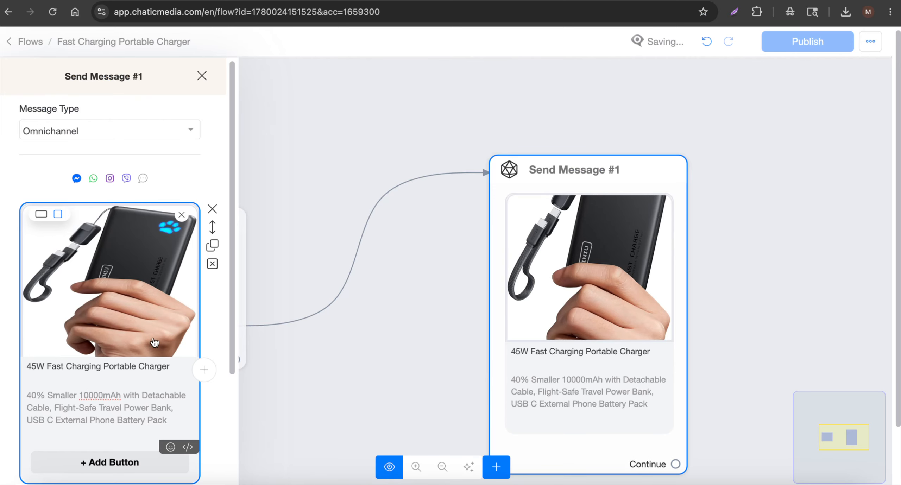
Step: Try adding blank cards beside the charger card, and undo the deletion of the whole card block
{"action": "left_click", "coordinate": [204, 369]}
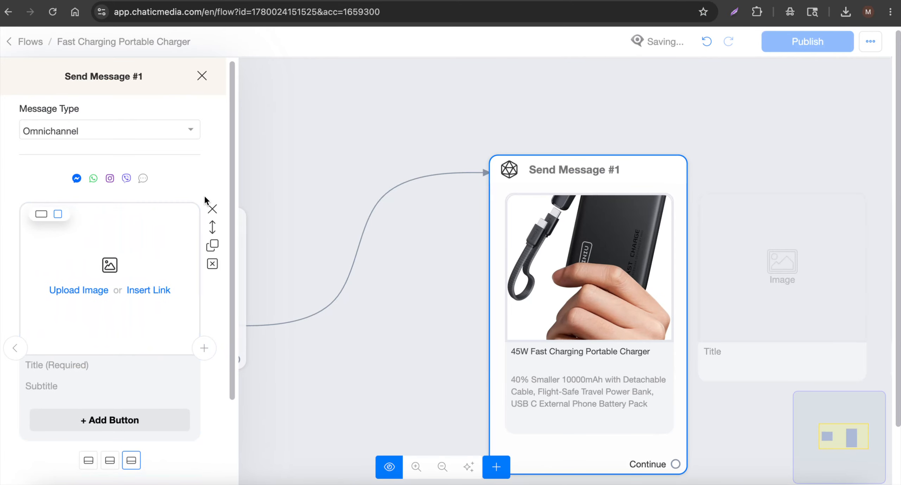
{"action": "left_click", "coordinate": [212, 209]}
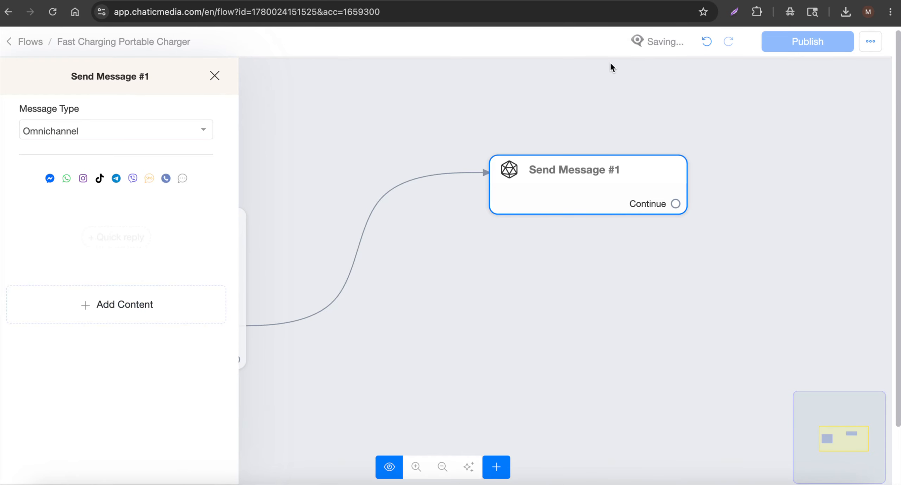
{"action": "left_click", "coordinate": [706, 41]}
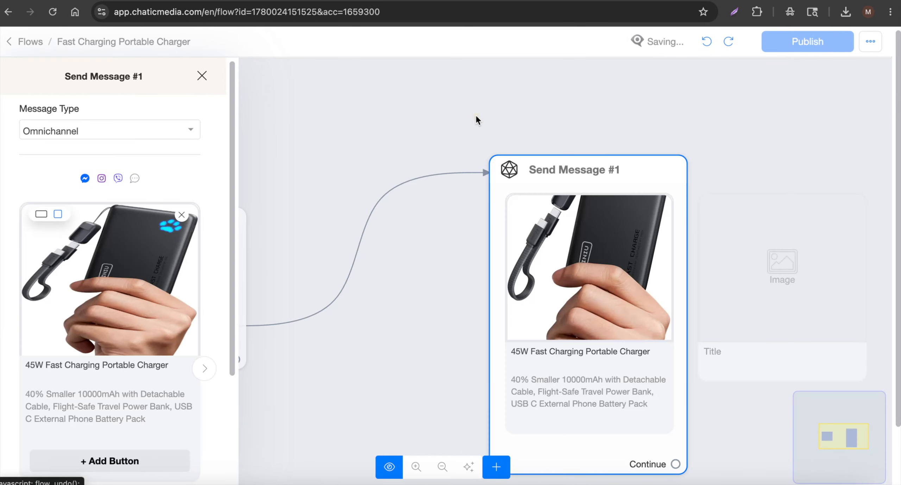
Step: Delete the extra blank card and return to the charger card with the square image format
{"action": "left_click", "coordinate": [198, 373]}
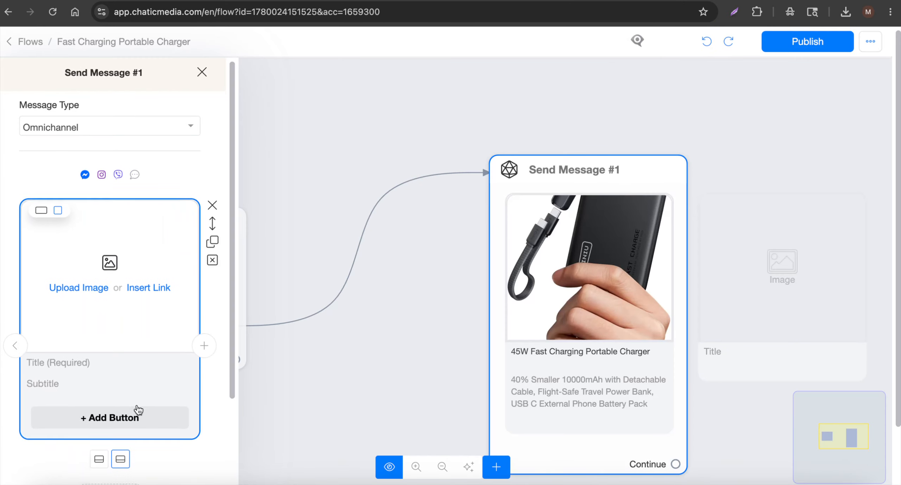
{"action": "scroll", "coordinate": [138, 409], "scroll_direction": "down", "scroll_amount": 1}
{"action": "left_click", "coordinate": [210, 236]}
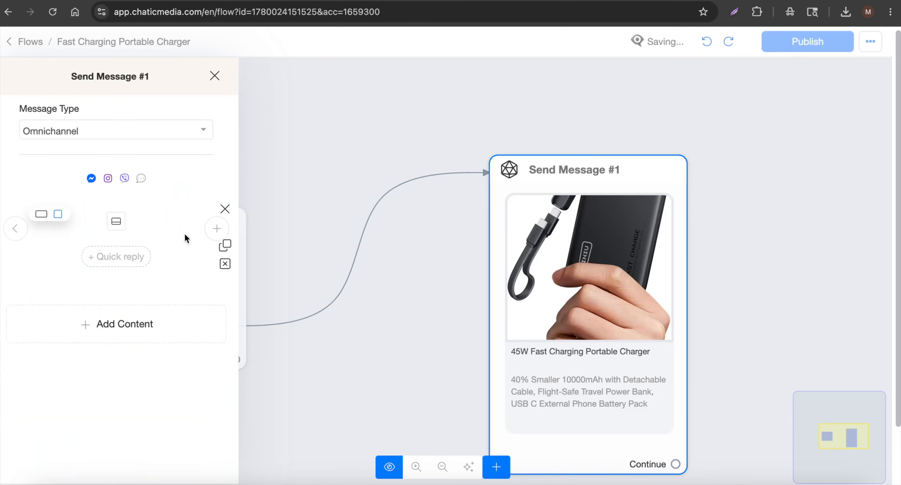
{"action": "left_click", "coordinate": [43, 214]}
{"action": "left_click", "coordinate": [59, 214]}
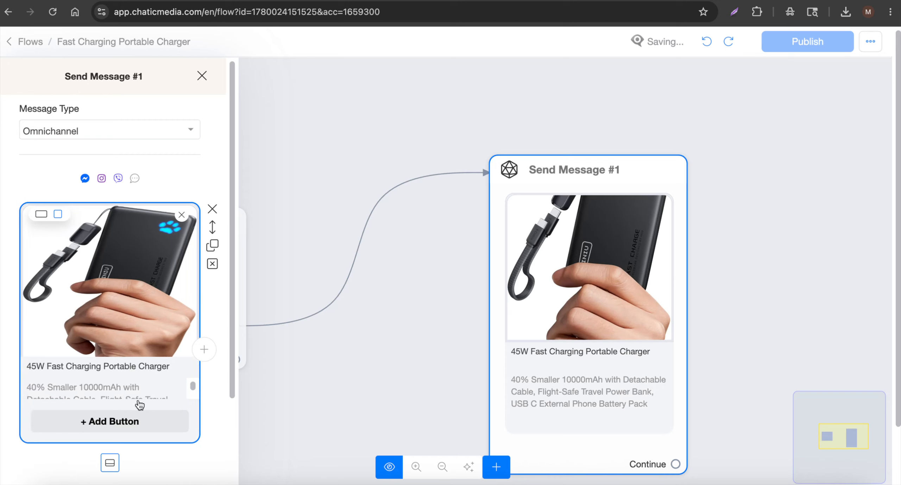
{"action": "scroll", "coordinate": [111, 416], "scroll_direction": "down", "scroll_amount": 2}
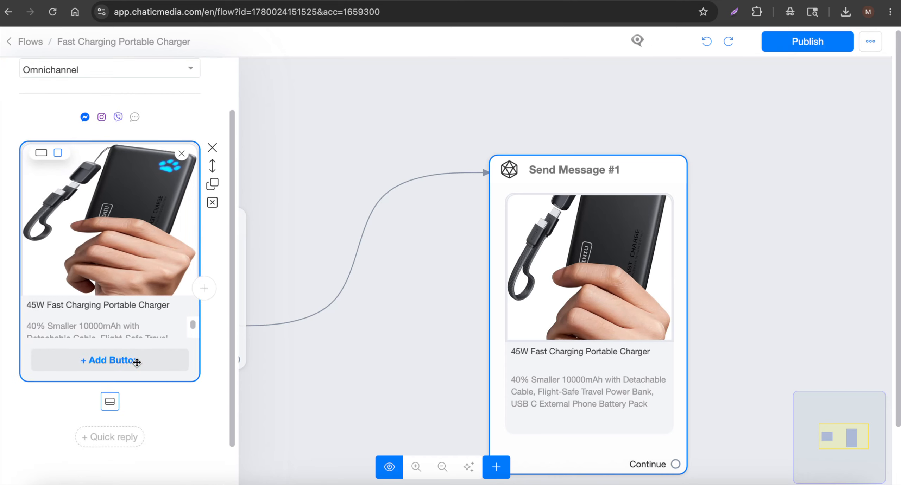
{"action": "scroll", "coordinate": [120, 299], "scroll_direction": "down", "scroll_amount": 1}
{"action": "scroll", "coordinate": [119, 324], "scroll_direction": "down", "scroll_amount": 2}
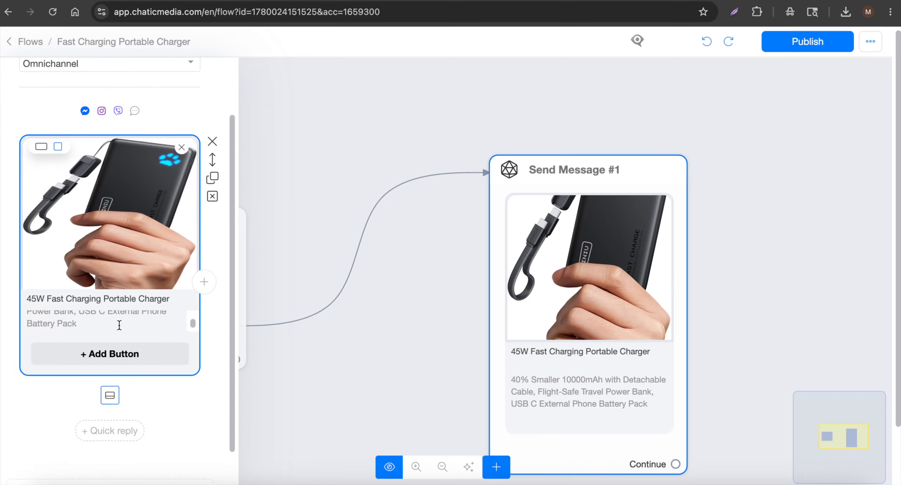
Step: Add a button to the charger card and label it "Buy Now!"
{"action": "scroll", "coordinate": [119, 324], "scroll_direction": "up", "scroll_amount": 2}
{"action": "scroll", "coordinate": [119, 320], "scroll_direction": "down", "scroll_amount": 3}
{"action": "left_click", "coordinate": [109, 354]}
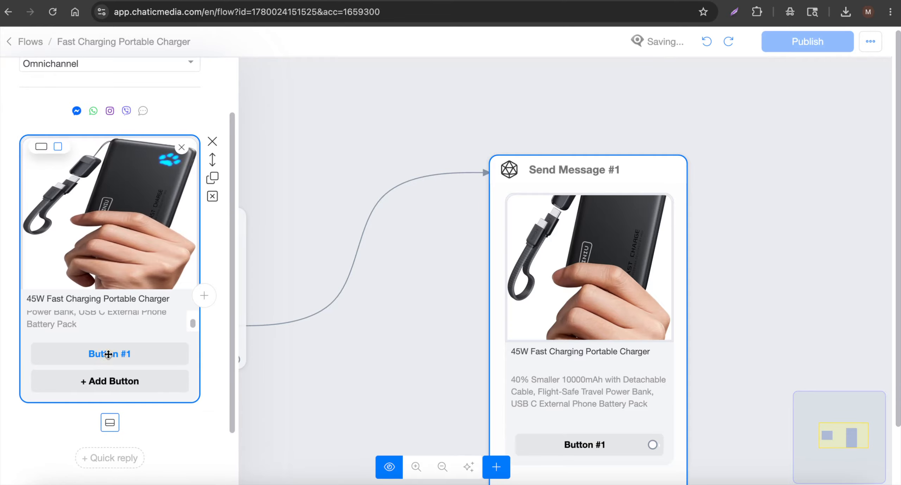
{"action": "left_click", "coordinate": [105, 353]}
{"action": "left_click_drag", "start_coordinate": [338, 109], "coordinate": [189, 94]}
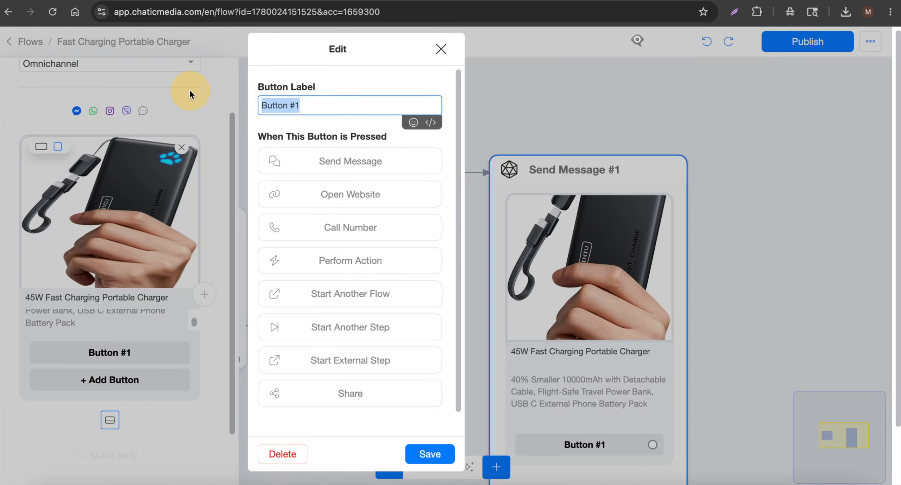
{"action": "type", "text": "Buy N"}
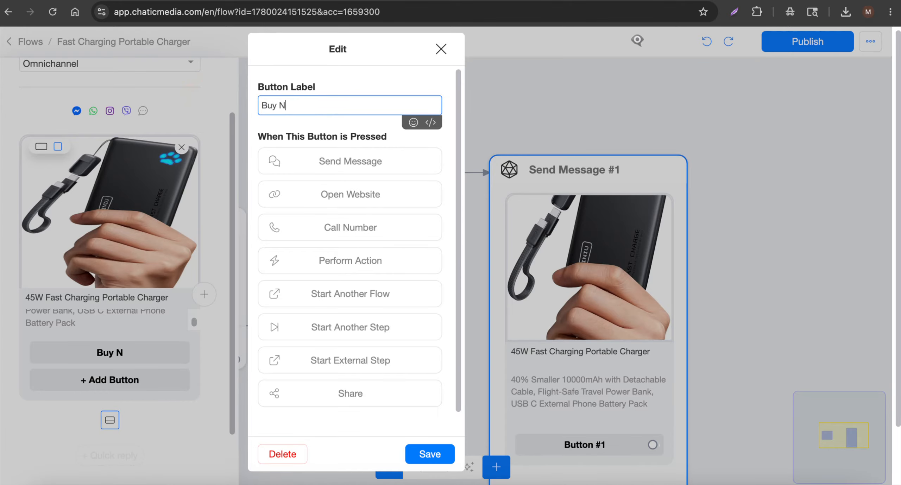
{"action": "type", "text": "ow!"}
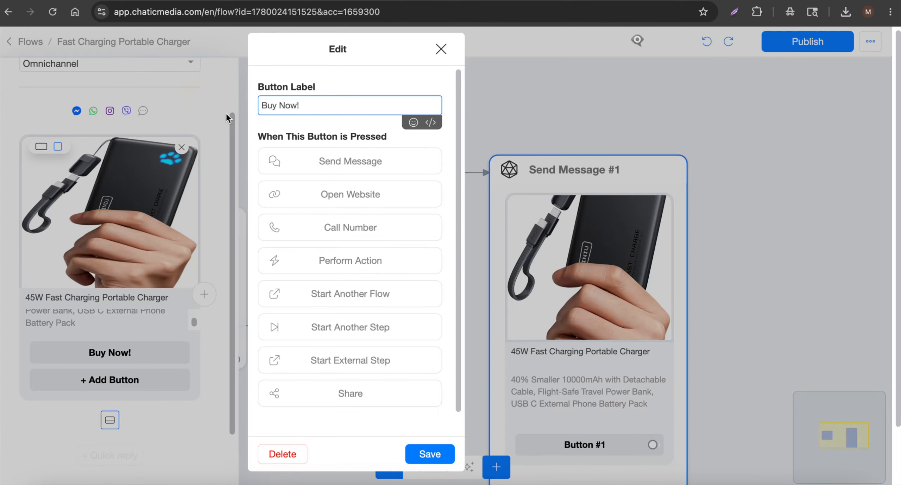
Step: Make the Buy Now! button open a website, using the charger's Amazon listing URL as its link, and save it
{"action": "left_click", "coordinate": [337, 202]}
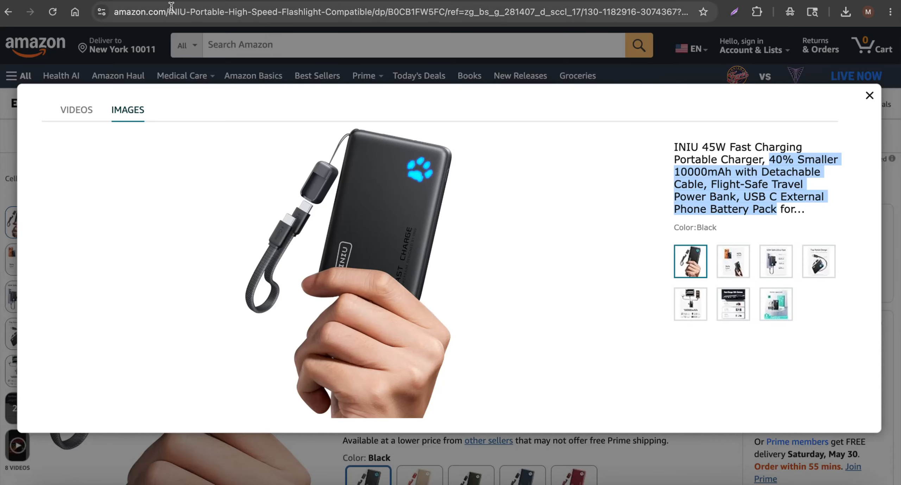
{"action": "left_click", "coordinate": [162, 11]}
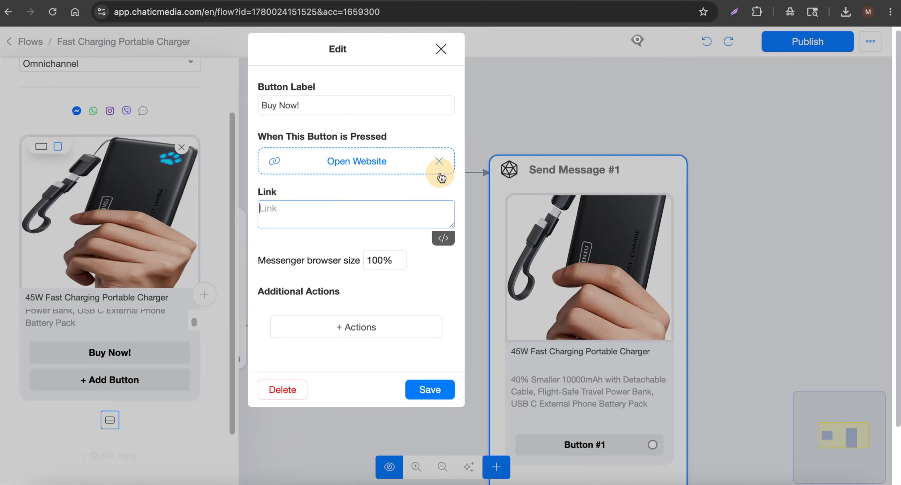
{"action": "left_click", "coordinate": [376, 207]}
{"action": "key", "text": "ctrl+v"}
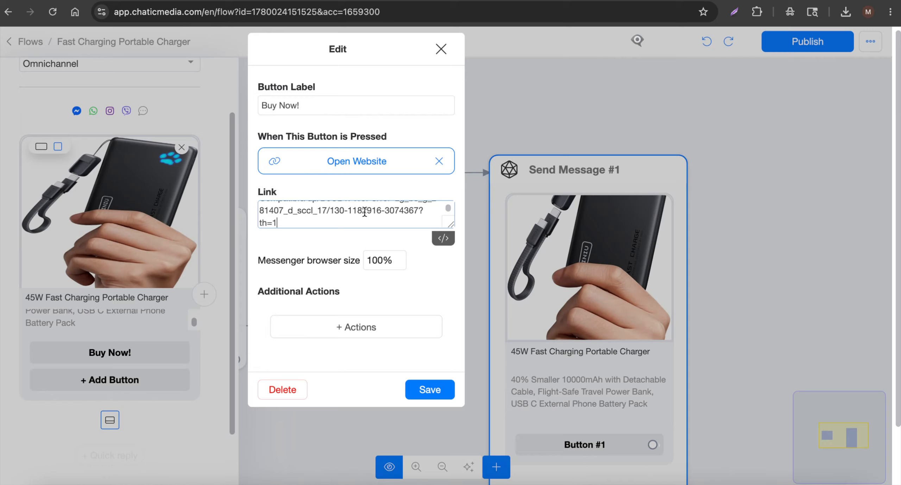
{"action": "left_click", "coordinate": [430, 390]}
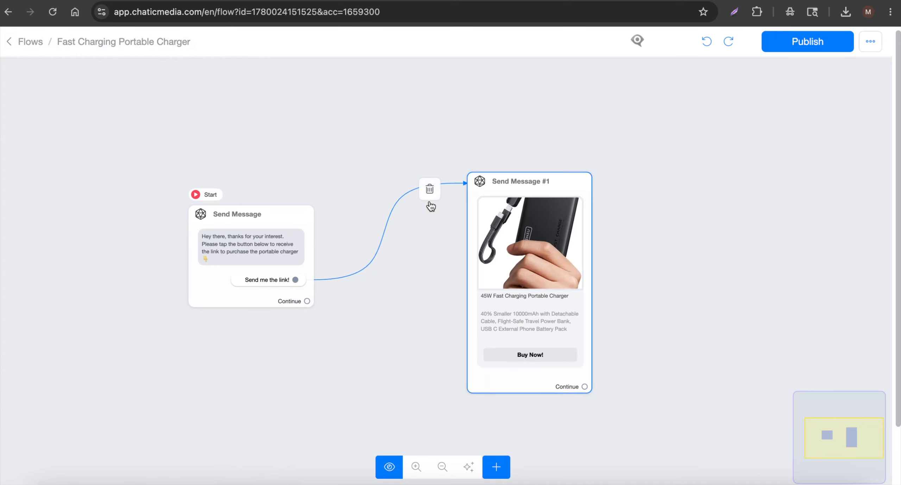
Step: Close the card's editor and move the Send Message #1 block closer to the starting message
{"action": "left_click", "coordinate": [476, 251]}
{"action": "left_click", "coordinate": [284, 128]}
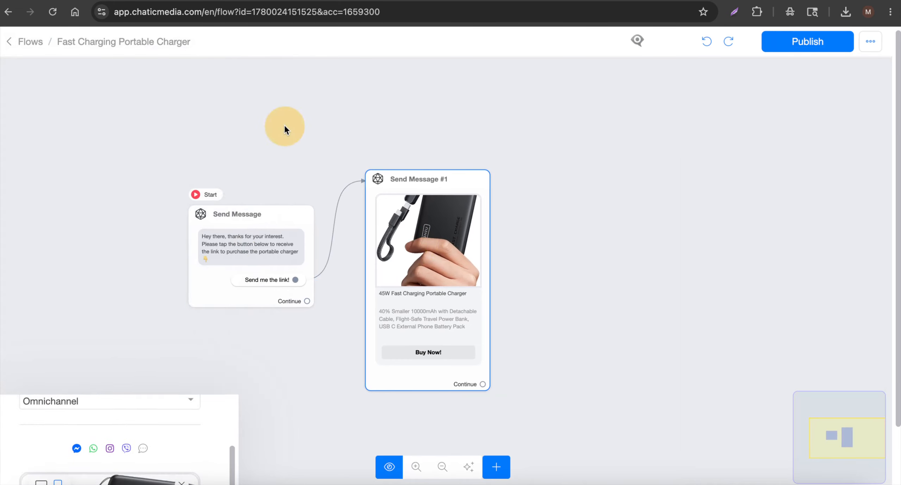
{"action": "scroll", "coordinate": [236, 250], "scroll_direction": "up", "scroll_amount": 3}
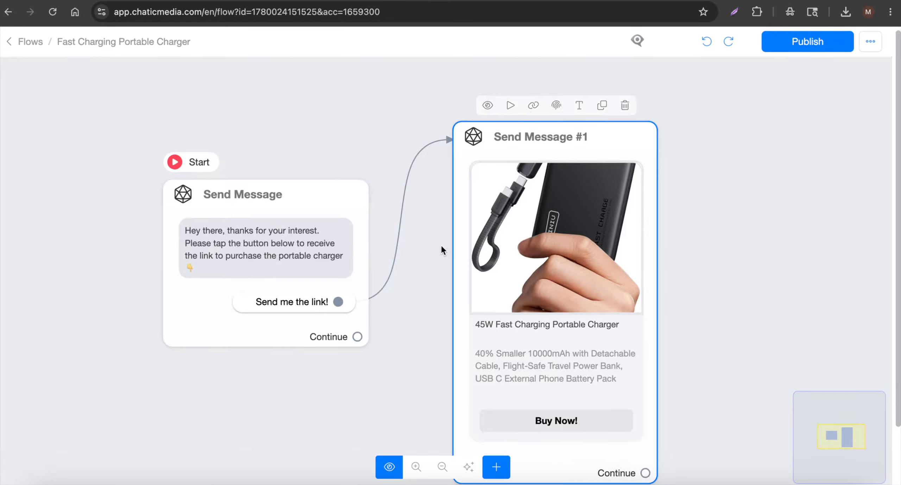
Step: Add a Wait block to the flow and connect Send Message #1's Continue output to it
{"action": "scroll", "coordinate": [440, 244], "scroll_direction": "down", "scroll_amount": 3}
{"action": "left_click_drag", "start_coordinate": [717, 269], "coordinate": [496, 267]}
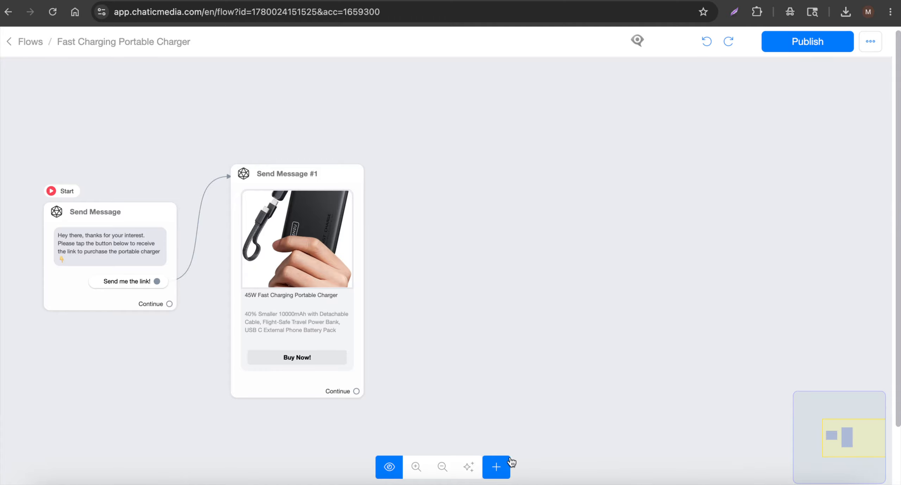
{"action": "left_click", "coordinate": [503, 466]}
{"action": "left_click", "coordinate": [519, 352]}
{"action": "left_click", "coordinate": [621, 321]}
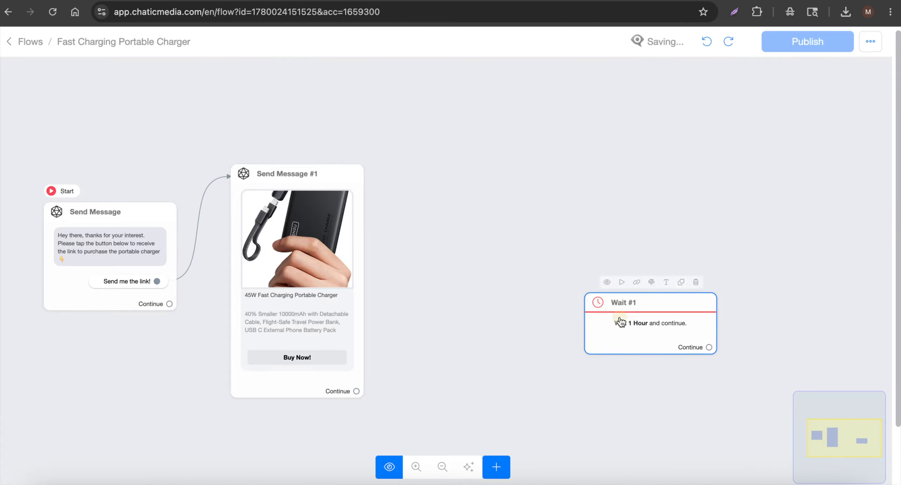
{"action": "left_click_drag", "start_coordinate": [357, 391], "coordinate": [544, 339]}
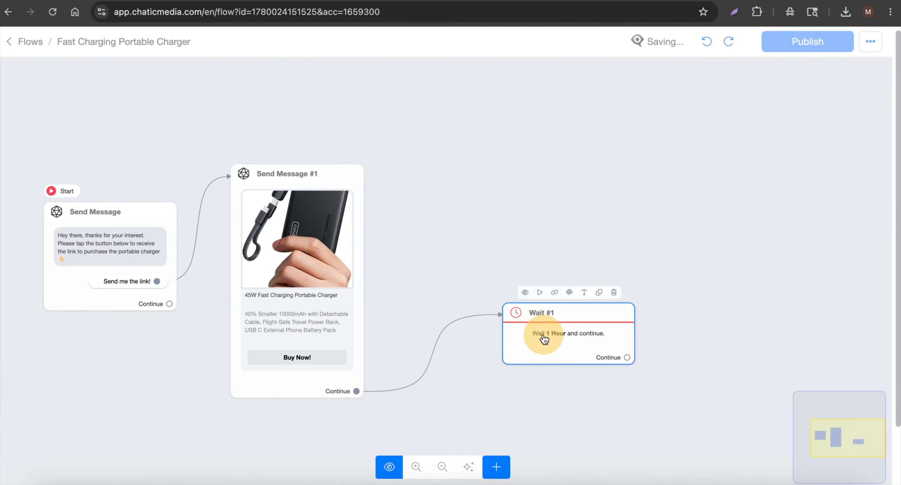
Step: Set the Wait block's duration to 15 seconds
{"action": "left_click", "coordinate": [545, 339]}
{"action": "left_click", "coordinate": [195, 173]}
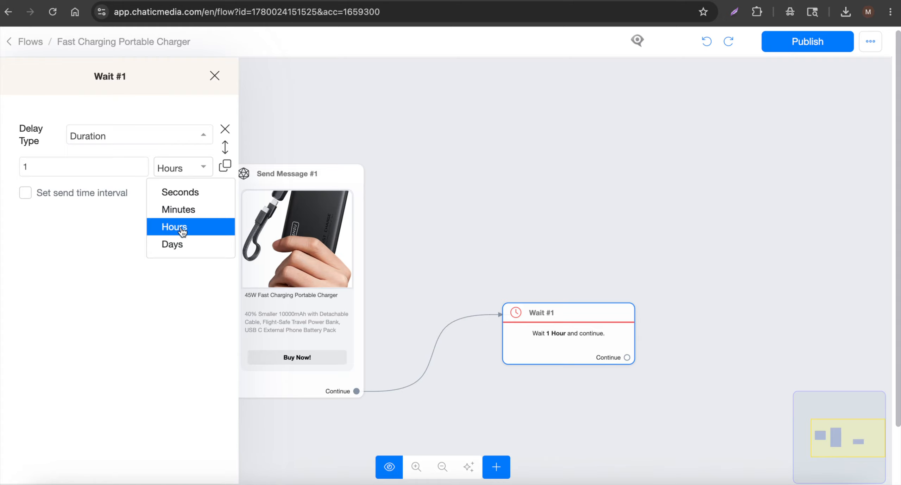
{"action": "left_click", "coordinate": [185, 193]}
{"action": "left_click", "coordinate": [67, 166]}
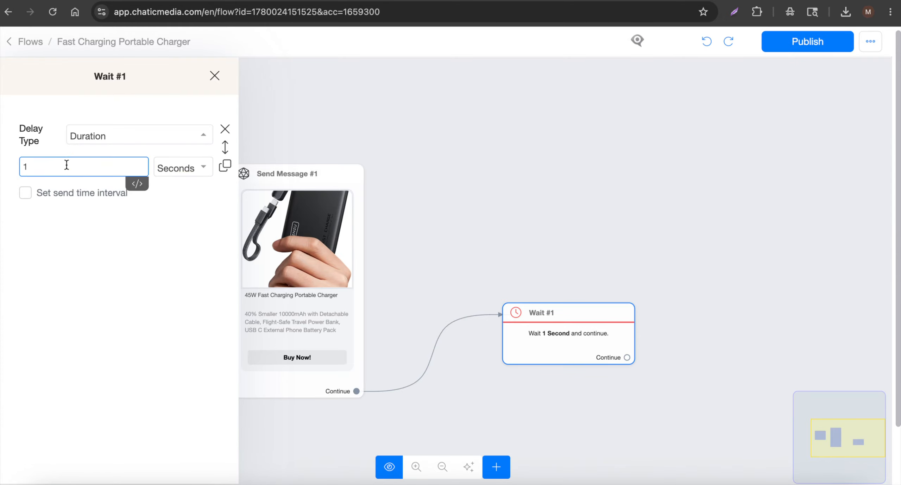
{"action": "type", "text": "5"}
{"action": "left_click", "coordinate": [572, 242]}
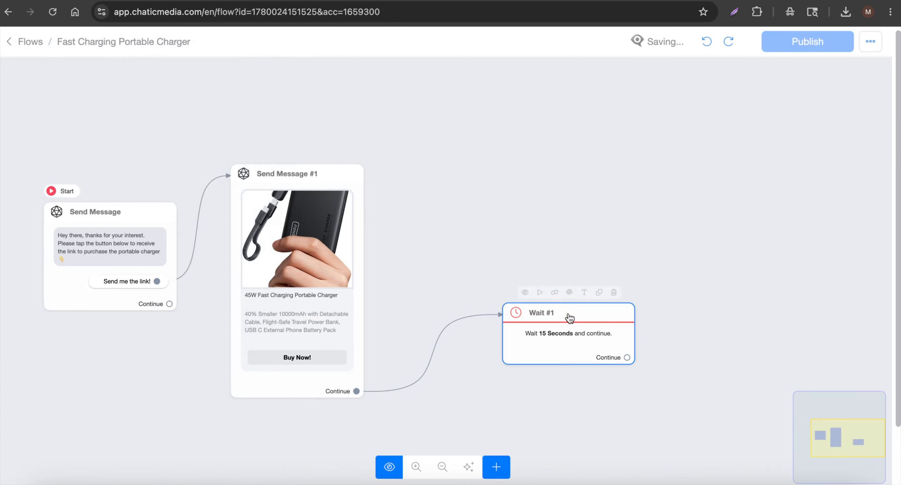
Step: Reposition the Wait block and connect its Continue output to a new Send Message block containing a text element
{"action": "left_click_drag", "start_coordinate": [570, 317], "coordinate": [529, 359]}
{"action": "left_click_drag", "start_coordinate": [587, 367], "coordinate": [701, 227]}
{"action": "left_click", "coordinate": [116, 303]}
{"action": "left_click", "coordinate": [17, 206]}
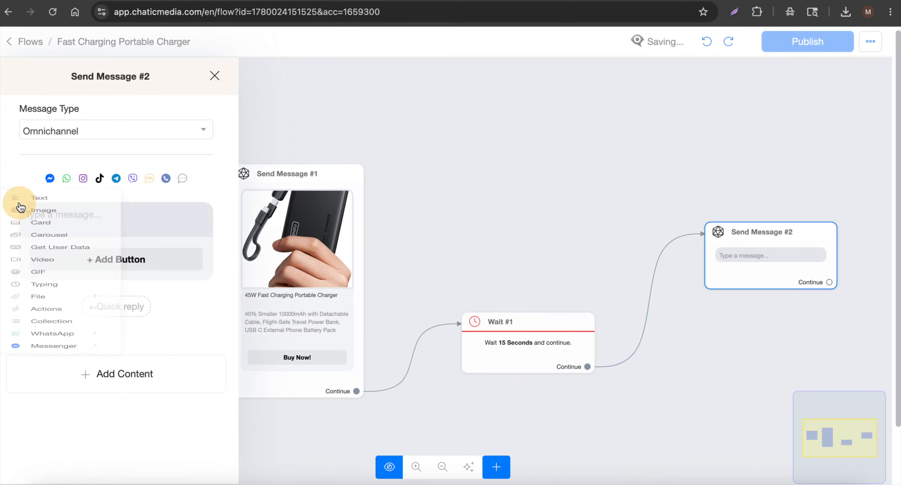
Step: Enter the follow-up text "Hey there, did you get a chance to check out the specific product? If you have any questions please let me know."
{"action": "key", "text": "F5"}
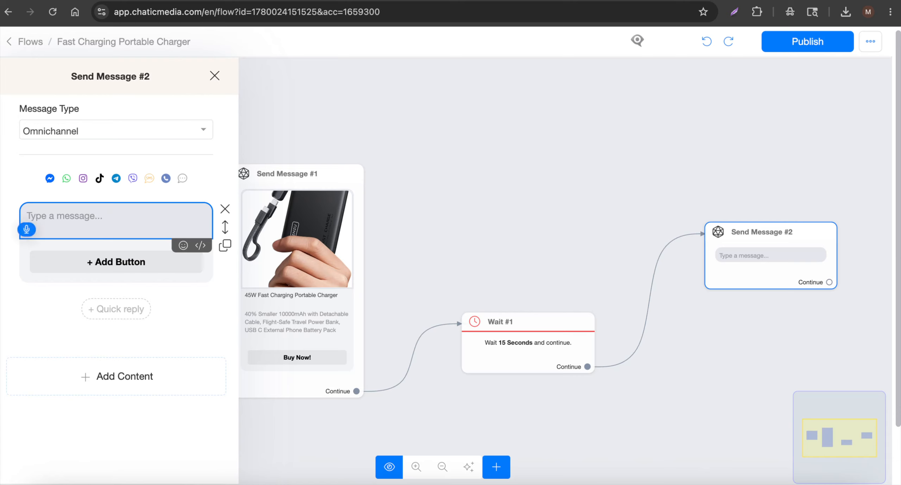
{"action": "type", "text": "Hey there"}
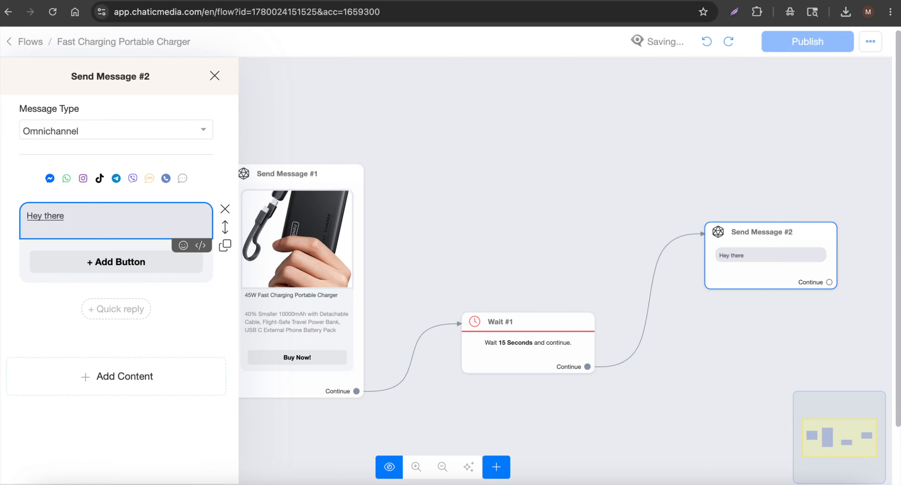
{"action": "type", "text": ", did you get a chance to check out"}
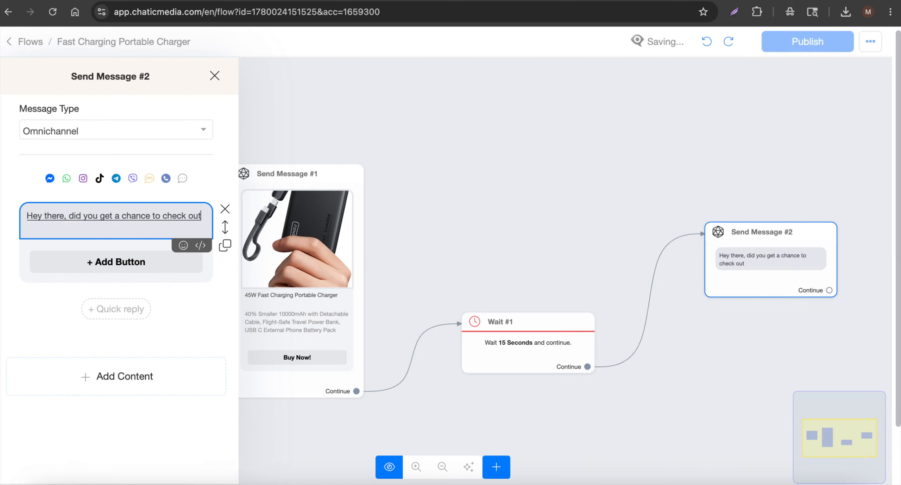
{"action": "type", "text": " the specific product?"}
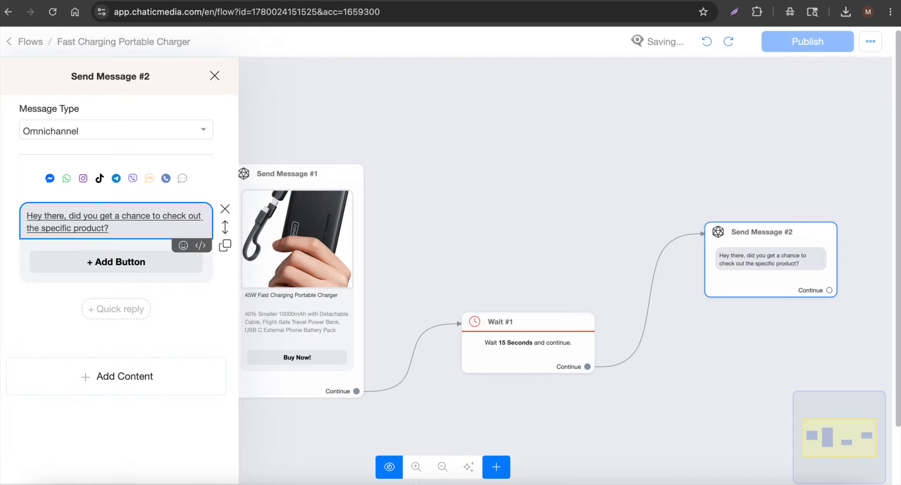
{"action": "type", "text": " If you have any questions please let me know."}
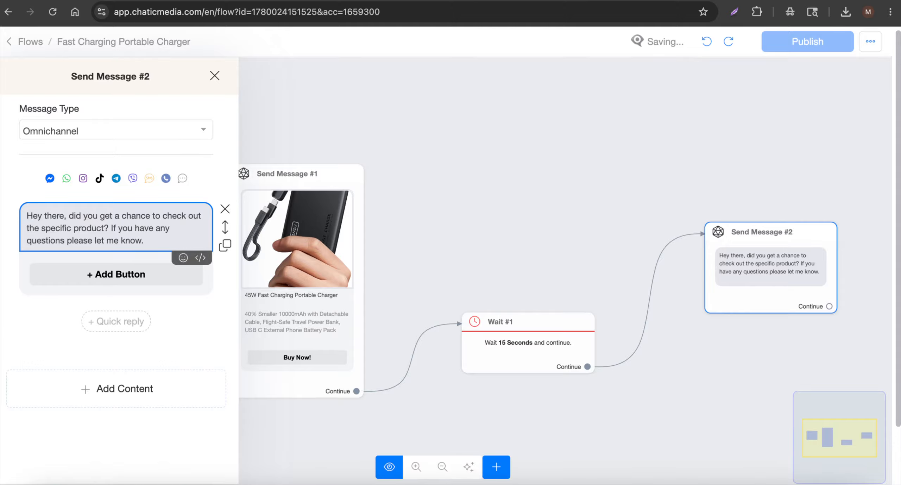
{"action": "left_click", "coordinate": [437, 178]}
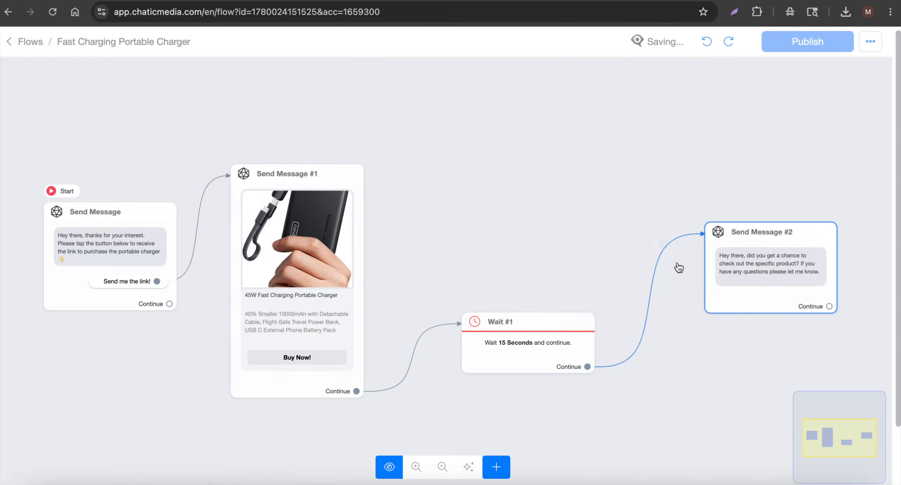
Step: Move the follow-up message block closer to the Wait block, review the flow, and publish it
{"action": "left_click_drag", "start_coordinate": [739, 264], "coordinate": [715, 279]}
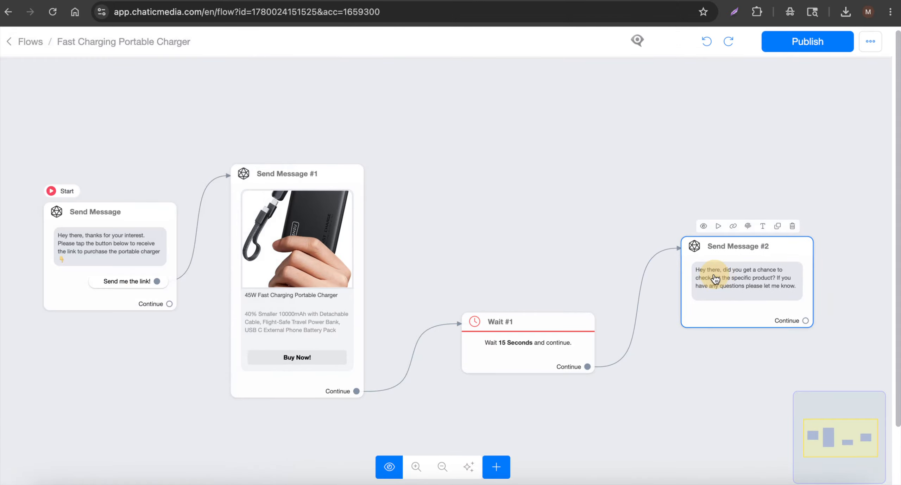
{"action": "left_click", "coordinate": [815, 49]}
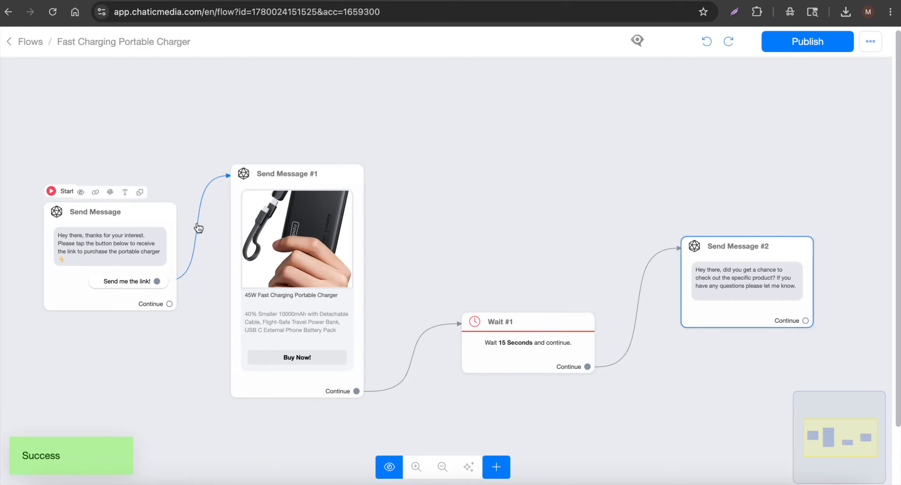
{"action": "scroll", "coordinate": [266, 309], "scroll_direction": "up", "scroll_amount": 3}
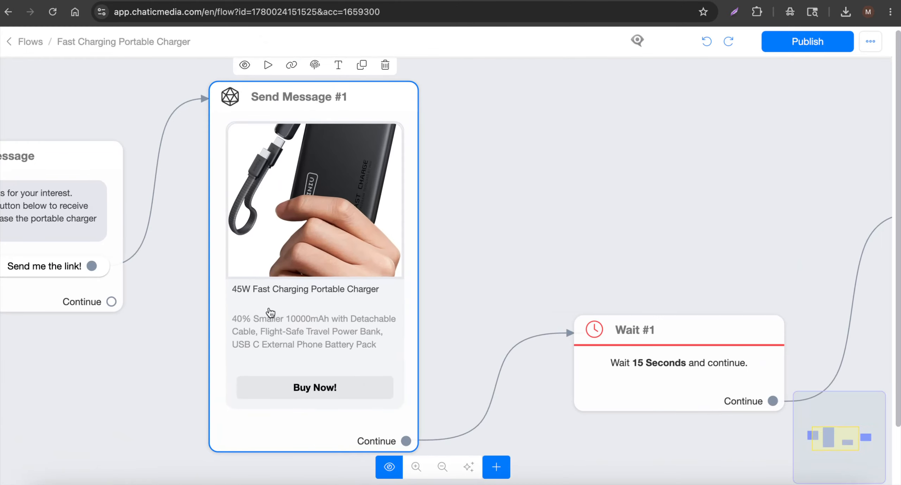
{"action": "scroll", "coordinate": [269, 250], "scroll_direction": "down", "scroll_amount": 3}
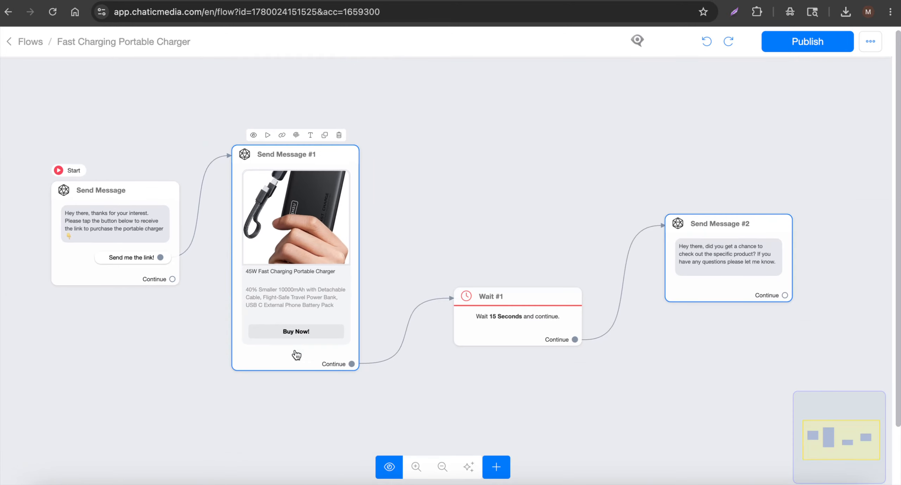
{"action": "scroll", "coordinate": [713, 285], "scroll_direction": "up", "scroll_amount": 3}
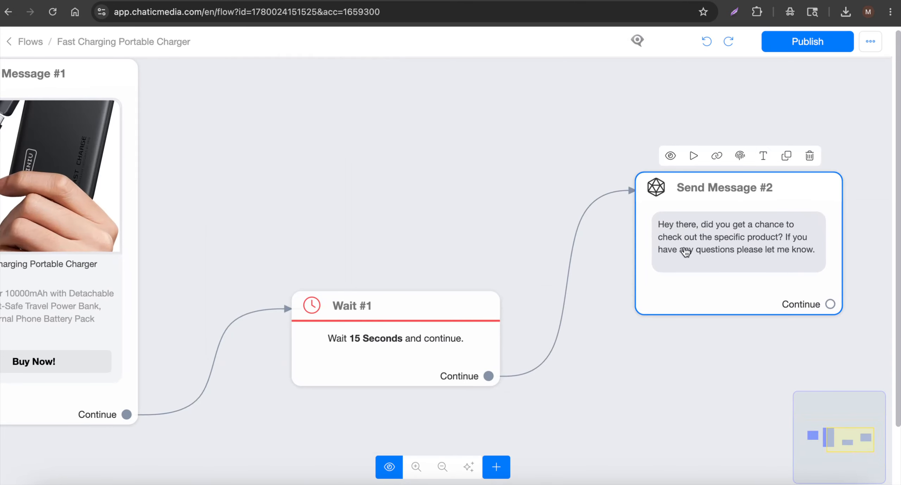
{"action": "scroll", "coordinate": [685, 252], "scroll_direction": "down", "scroll_amount": 3}
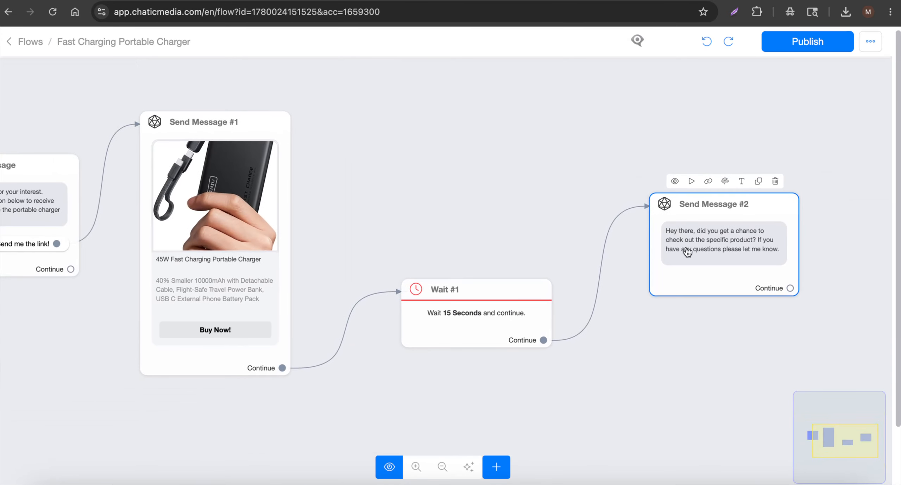
{"action": "left_click", "coordinate": [807, 51]}
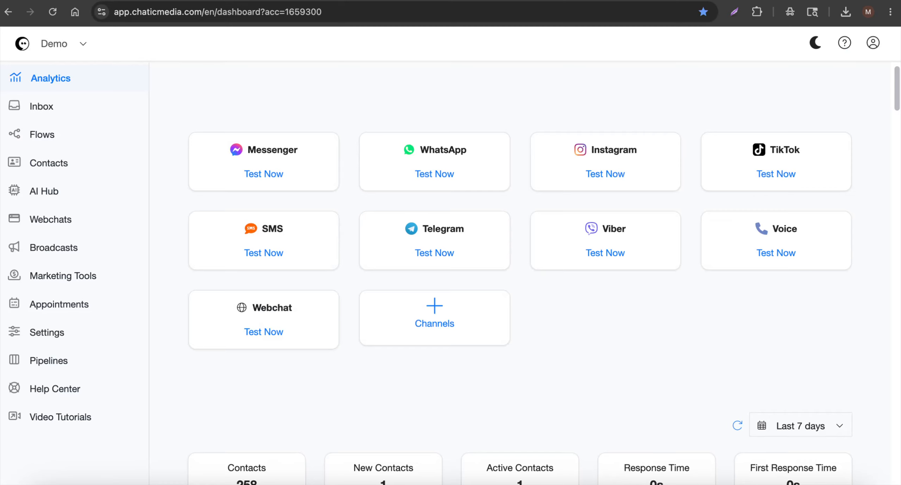
Step: Start a new Instagram comment automation from the marketing tools
{"action": "left_click", "coordinate": [76, 275]}
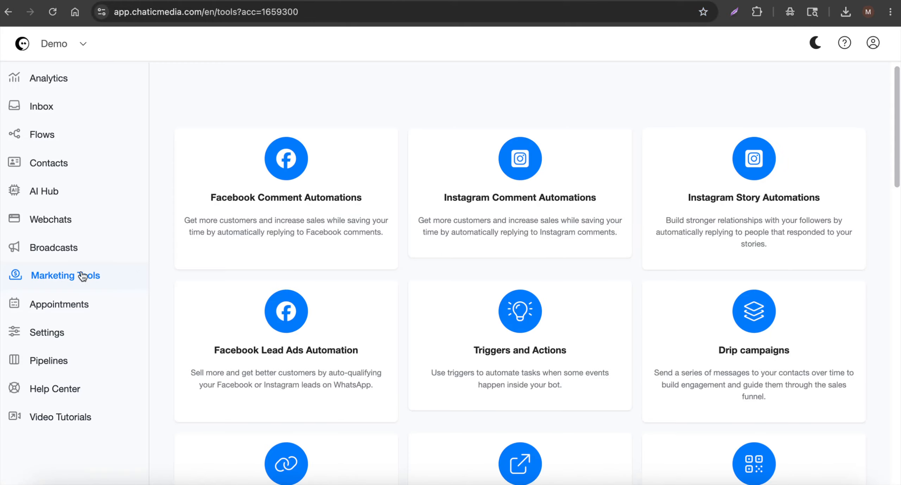
{"action": "left_click", "coordinate": [487, 204]}
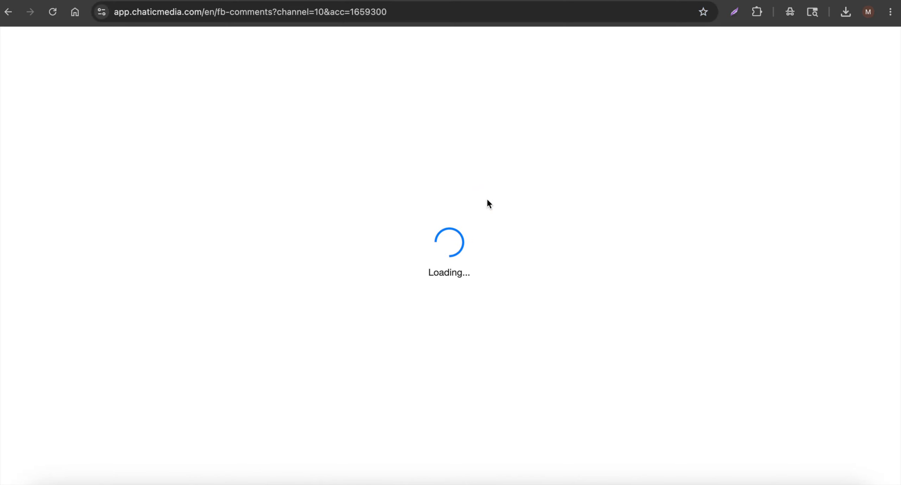
{"action": "left_click", "coordinate": [728, 175]}
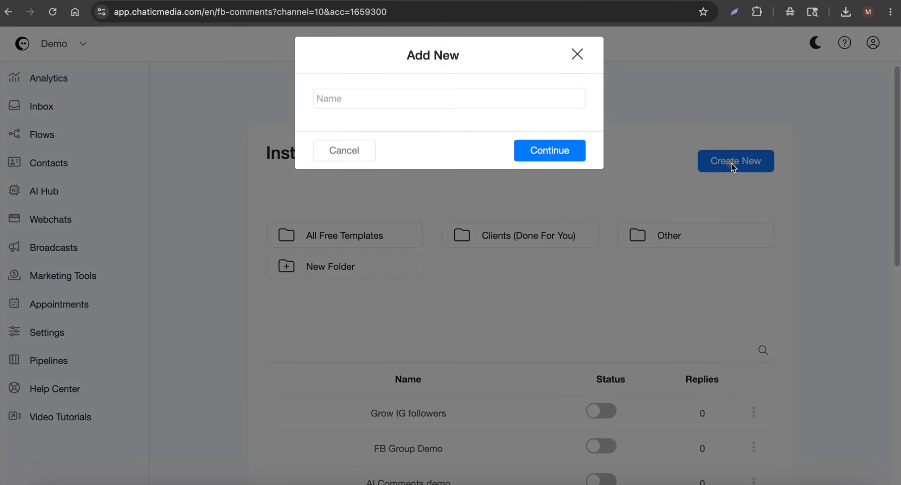
Step: Name the new Instagram comment automation "45W Fast Charging Portable Charger" using the copied product title, and create it
{"action": "left_click", "coordinate": [362, 106]}
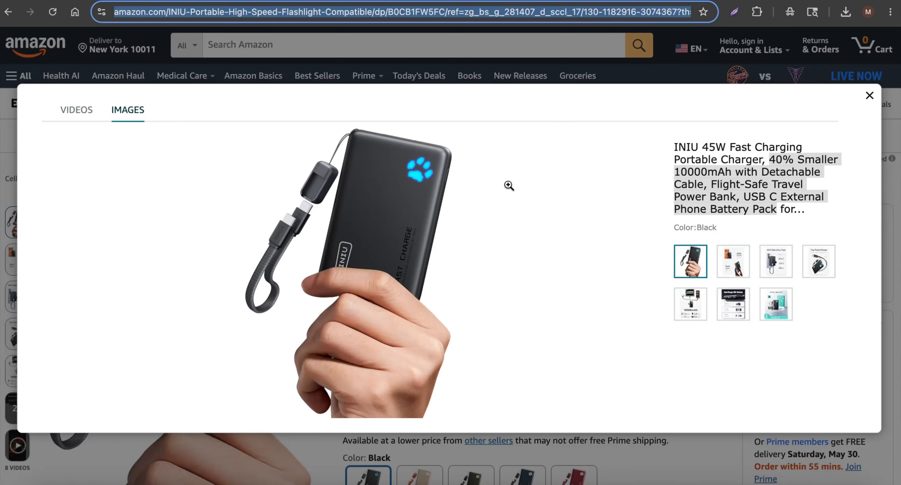
{"action": "left_click_drag", "start_coordinate": [703, 146], "coordinate": [762, 160]}
{"action": "key", "text": "ctrl+c"}
{"action": "left_click", "coordinate": [552, 0]}
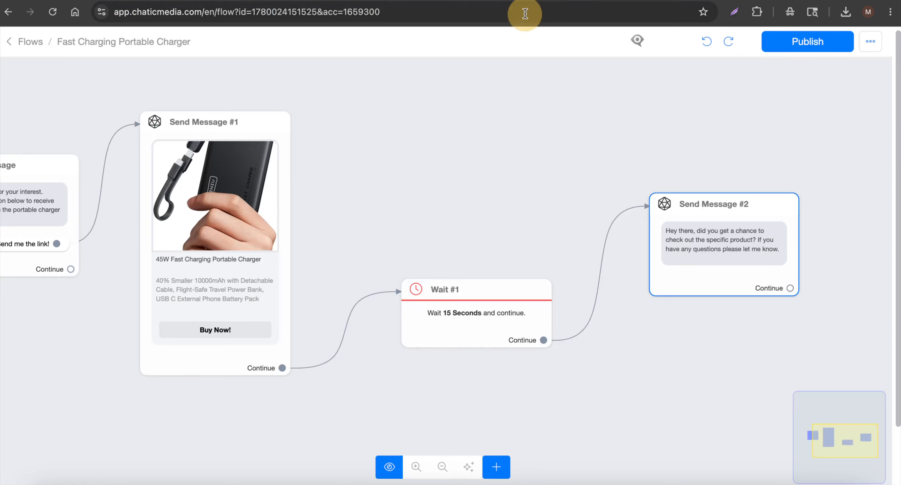
{"action": "left_click", "coordinate": [539, 1]}
{"action": "left_click", "coordinate": [456, 1]}
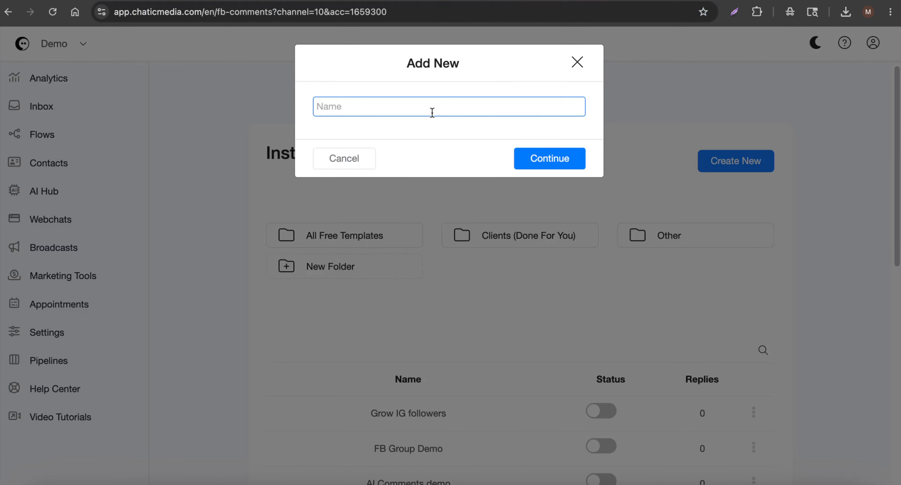
{"action": "key", "text": "ctrl+v"}
{"action": "left_click", "coordinate": [527, 156]}
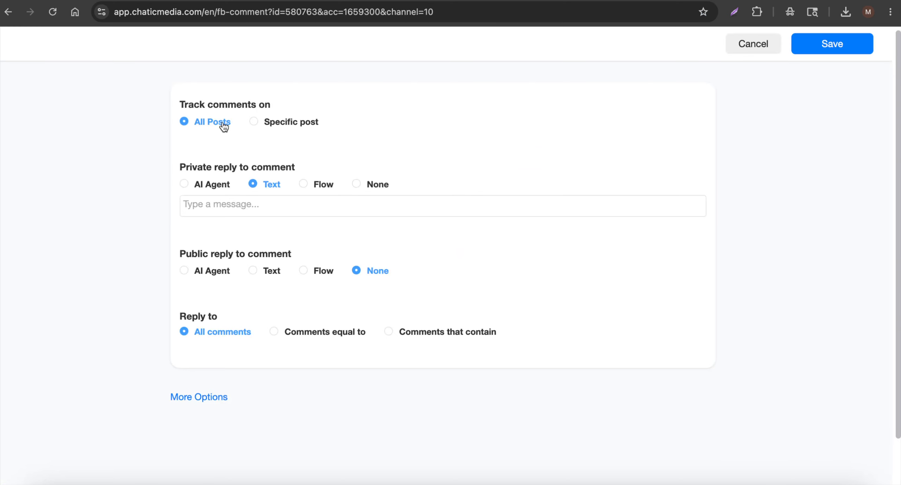
Step: Track comments on all posts and set the private reply to the "Fast Charging Portable Charger" flow
{"action": "left_click", "coordinate": [255, 123]}
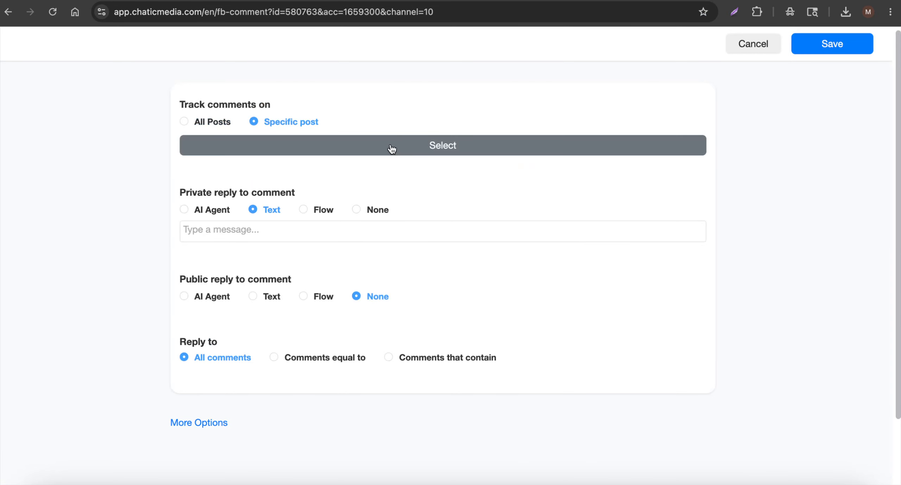
{"action": "left_click", "coordinate": [191, 123]}
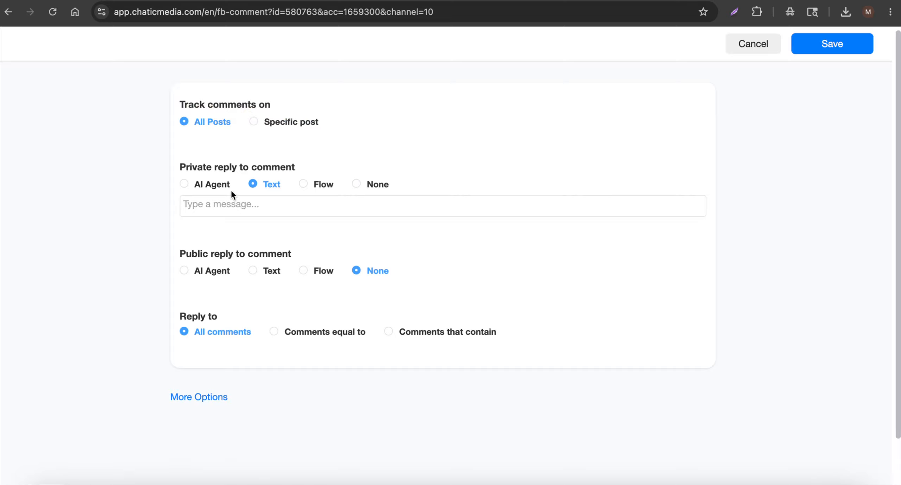
{"action": "left_click", "coordinate": [316, 186]}
{"action": "left_click", "coordinate": [324, 211]}
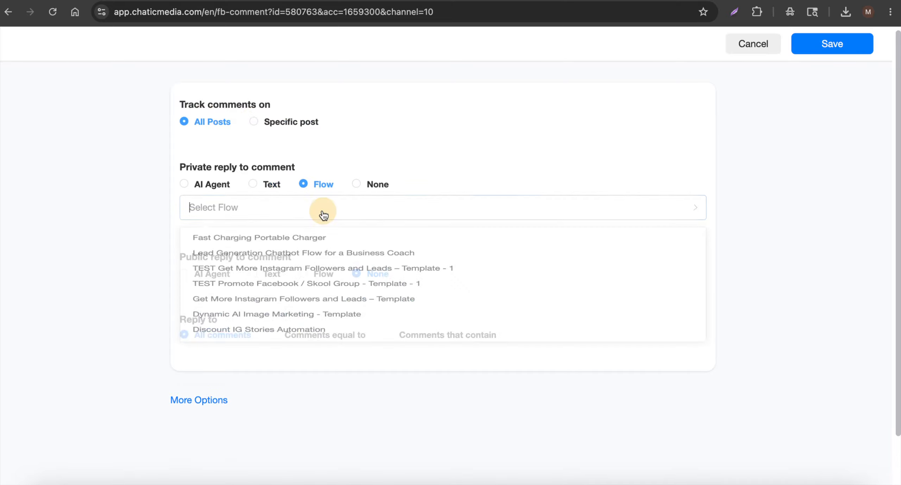
{"action": "left_click", "coordinate": [260, 239]}
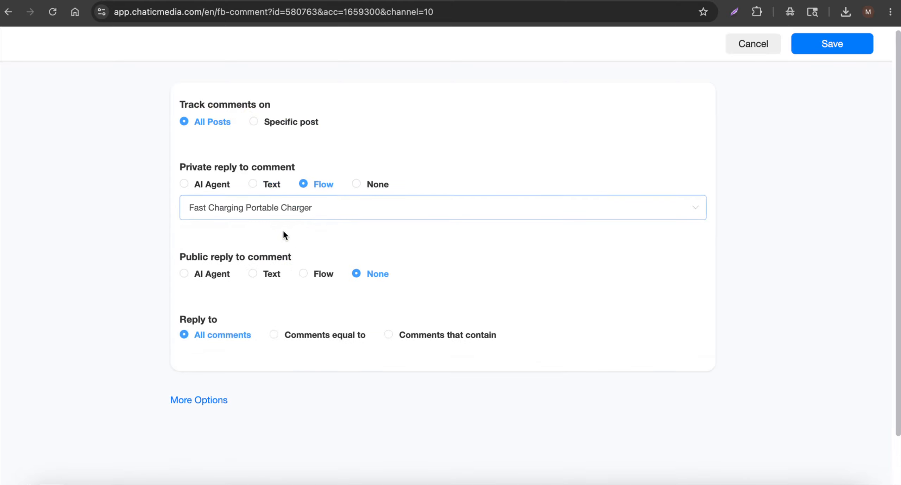
Step: Set the public reply to text with two variations, "Sent you a DM!" and "DM sent!"
{"action": "left_click", "coordinate": [278, 281]}
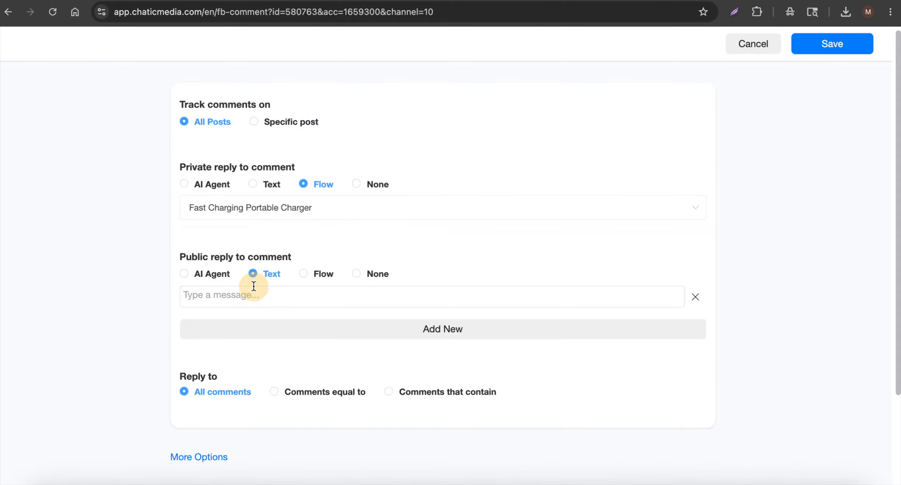
{"action": "left_click", "coordinate": [247, 294]}
{"action": "type", "text": "Sent you a DM!"}
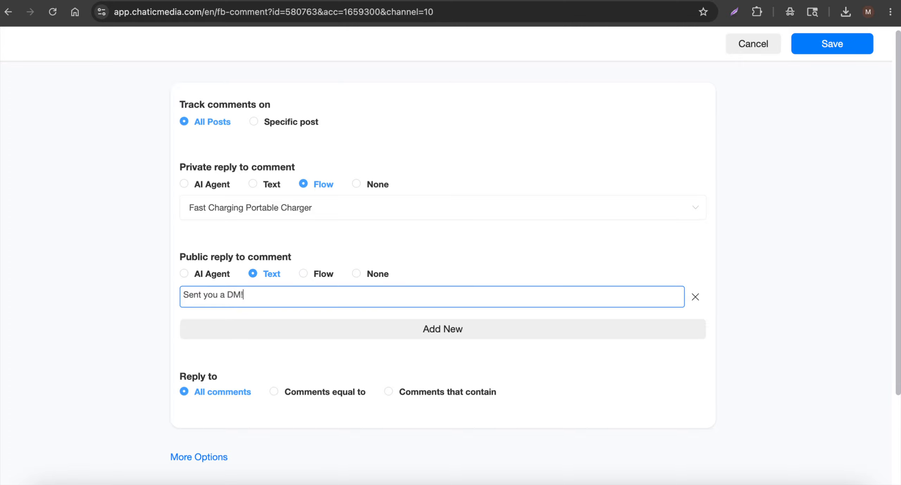
{"action": "left_click", "coordinate": [276, 336]}
{"action": "left_click", "coordinate": [265, 330]}
{"action": "type", "text": "DM sent!"}
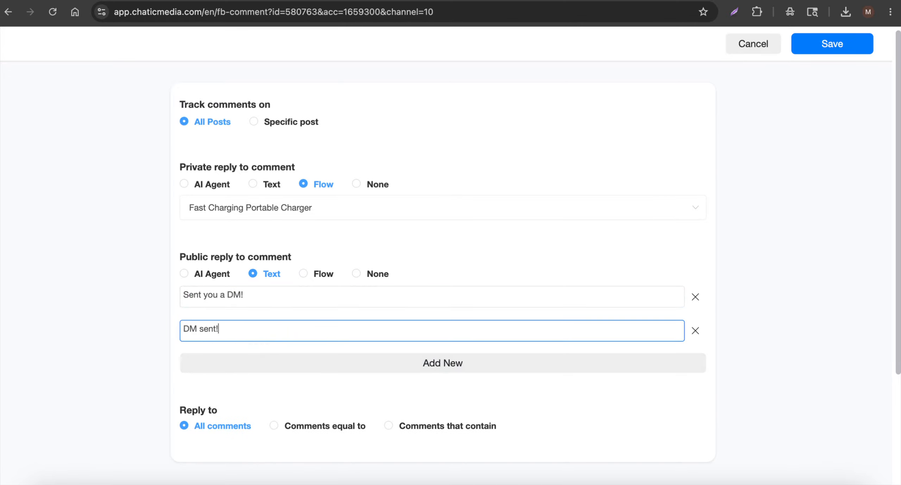
Step: Restrict replies to comments equal to the keyword "link"
{"action": "scroll", "coordinate": [314, 339], "scroll_direction": "down", "scroll_amount": 3}
{"action": "left_click", "coordinate": [317, 324]}
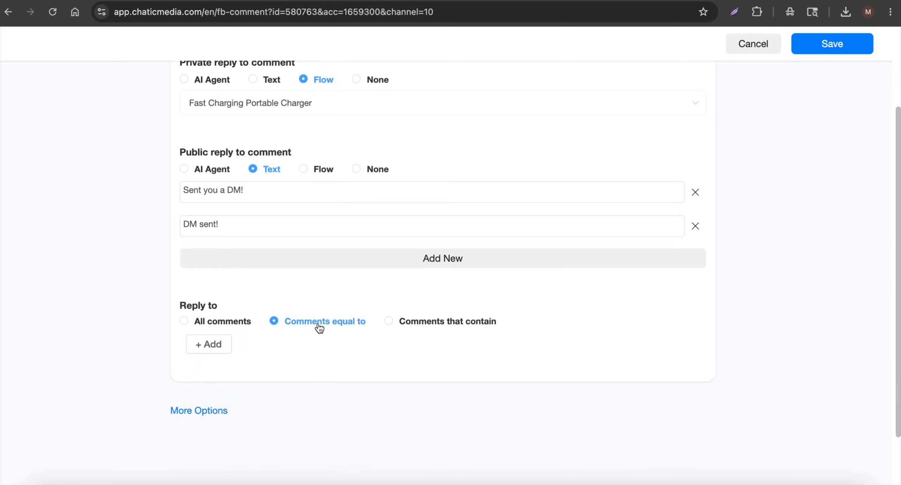
{"action": "left_click", "coordinate": [232, 347]}
{"action": "type", "text": "link"}
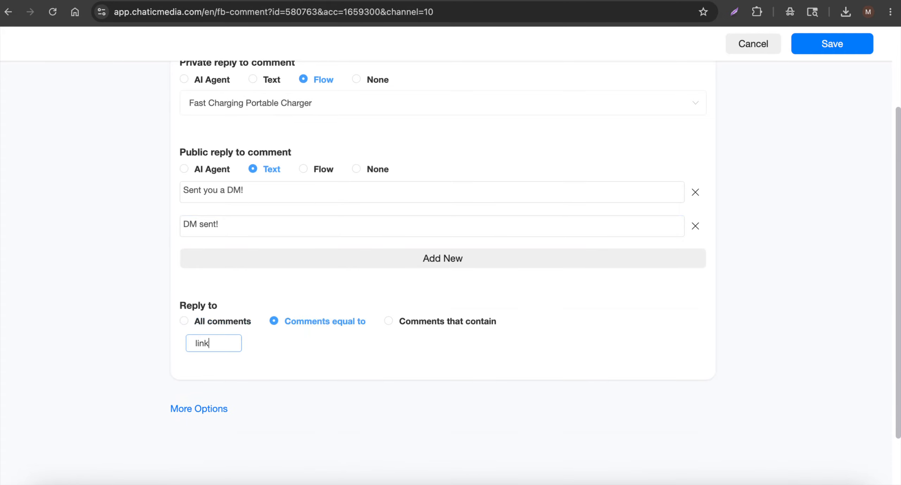
{"action": "key", "text": "Return"}
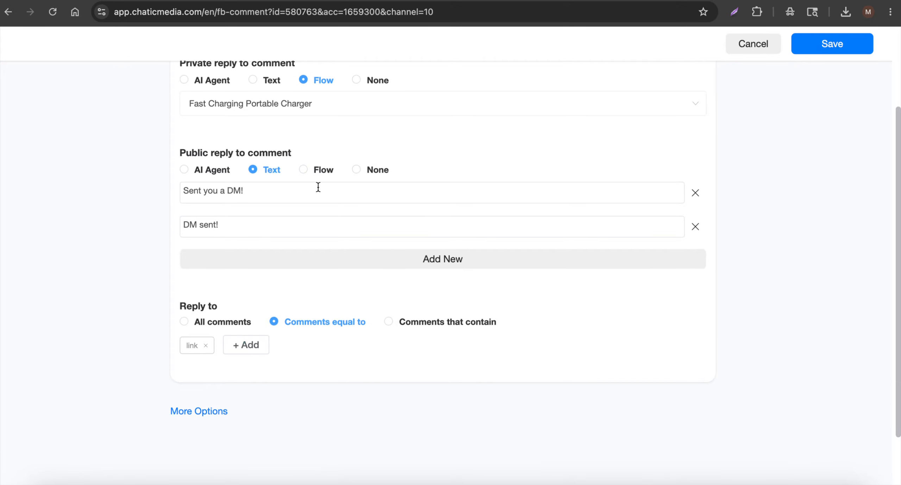
Step: Review the automation's settings, its additional reply options and the available reply delays, keeping the delay at Immediately
{"action": "scroll", "coordinate": [317, 188], "scroll_direction": "up", "scroll_amount": 3}
{"action": "scroll", "coordinate": [317, 197], "scroll_direction": "down", "scroll_amount": 1}
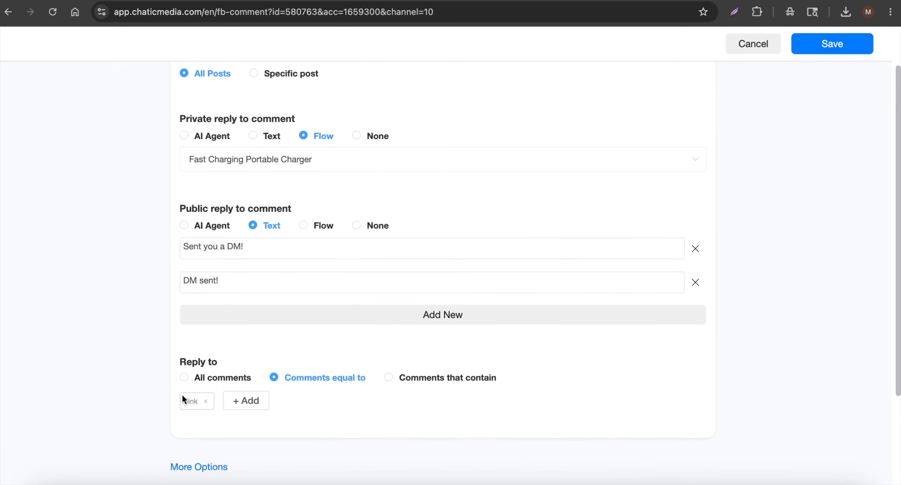
{"action": "left_click", "coordinate": [201, 467]}
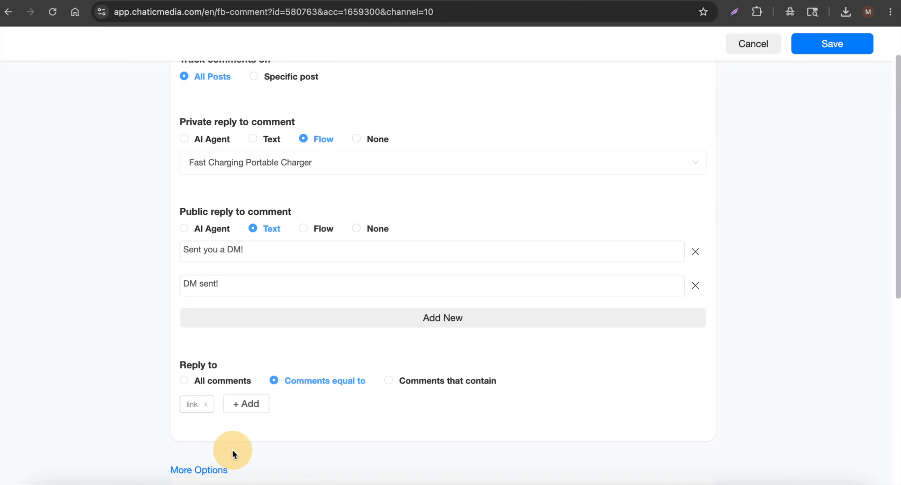
{"action": "scroll", "coordinate": [280, 425], "scroll_direction": "down", "scroll_amount": 5}
{"action": "scroll", "coordinate": [282, 371], "scroll_direction": "down", "scroll_amount": 2}
{"action": "left_click", "coordinate": [265, 331]}
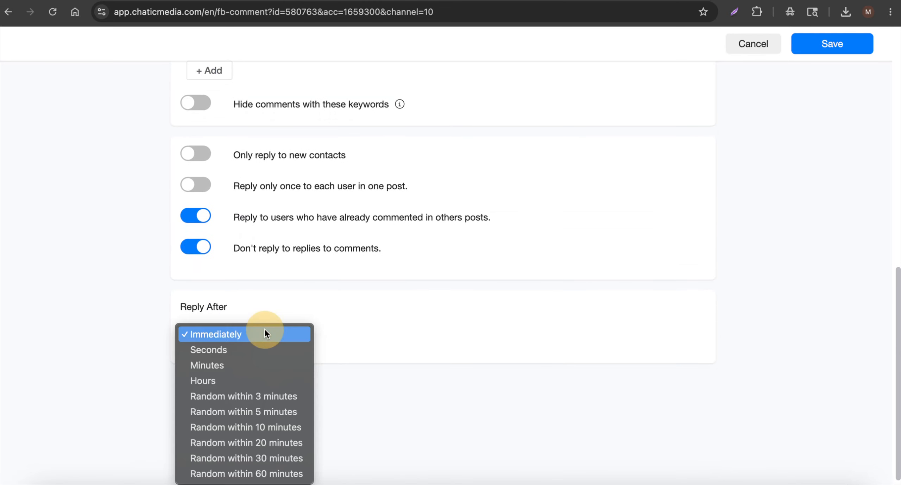
{"action": "left_click", "coordinate": [521, 322]}
{"action": "scroll", "coordinate": [633, 211], "scroll_direction": "up", "scroll_amount": 3}
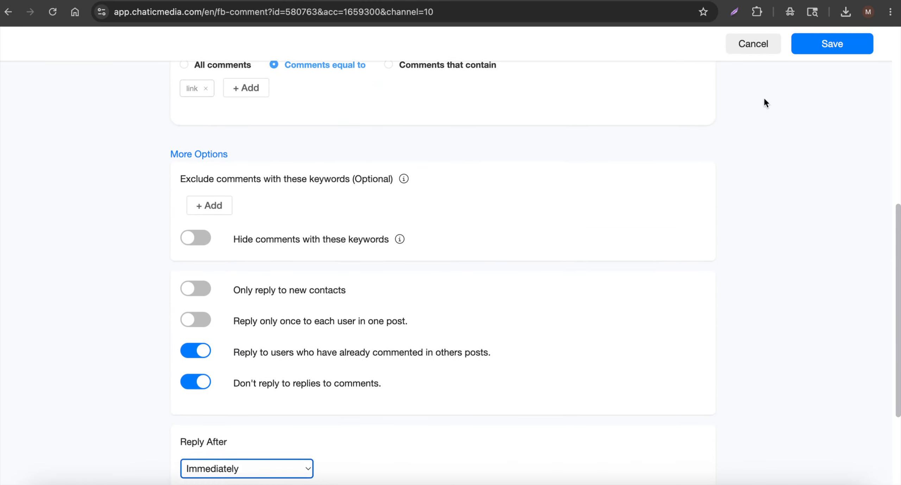
Step: Save the comment automation and enable "45W Fast Charging Portable Charger" in the Instagram Comment Automations list
{"action": "left_click", "coordinate": [835, 45]}
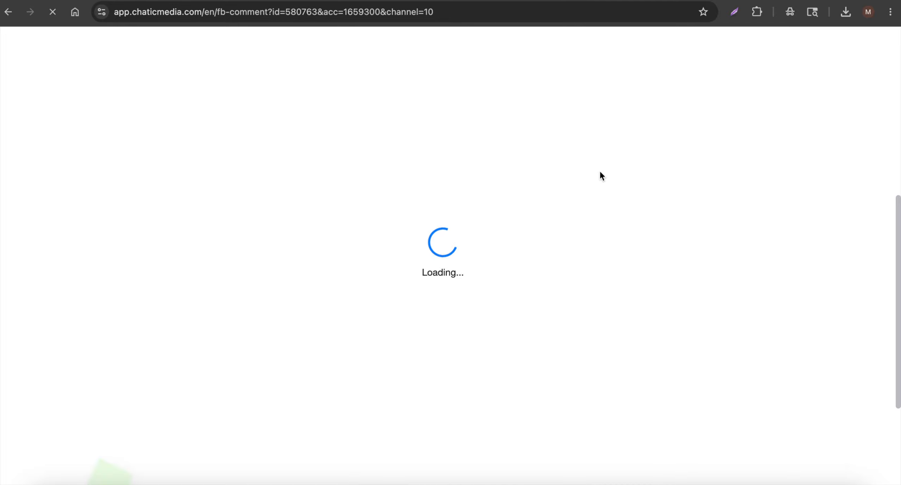
{"action": "scroll", "coordinate": [487, 268], "scroll_direction": "down", "scroll_amount": 2}
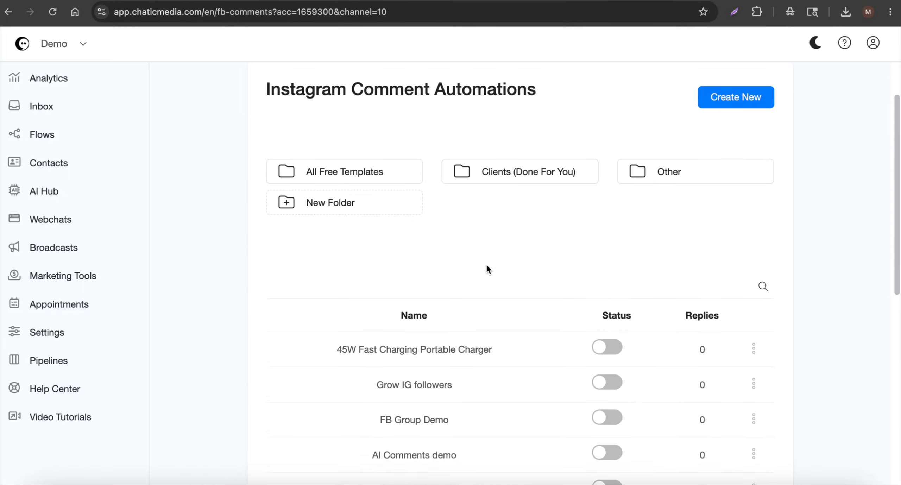
{"action": "left_click", "coordinate": [612, 342]}
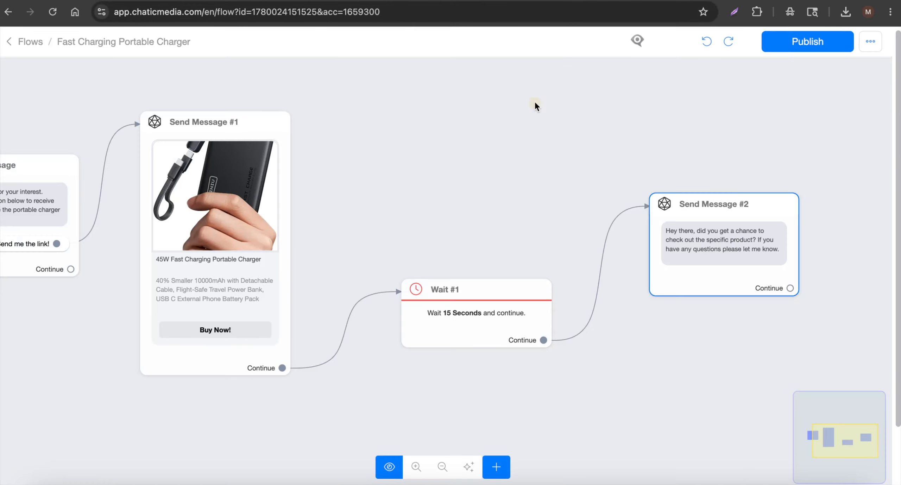
Step: Publish the portable charger flow again and bring up the Reflector 4 phone mirror over it
{"action": "left_click", "coordinate": [822, 45]}
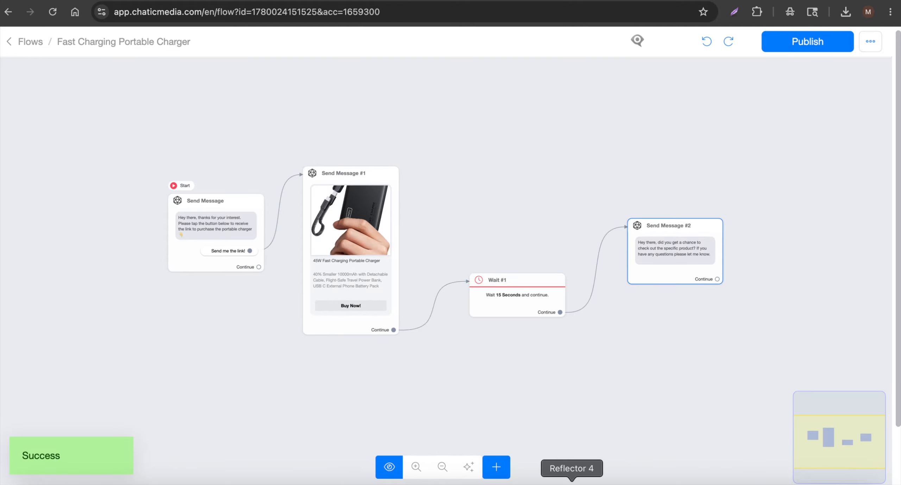
{"action": "left_click", "coordinate": [562, 479]}
{"action": "left_click_drag", "start_coordinate": [427, 338], "coordinate": [381, 319]}
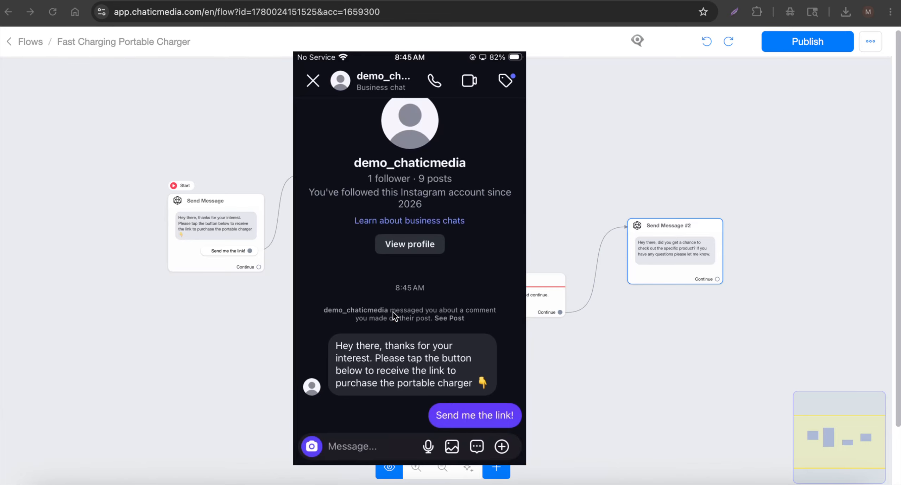
Step: Compare the direct messages received on the mirrored phone with the flow's message, product card, wait and follow-up blocks
{"action": "scroll", "coordinate": [139, 200], "scroll_direction": "down", "scroll_amount": 7}
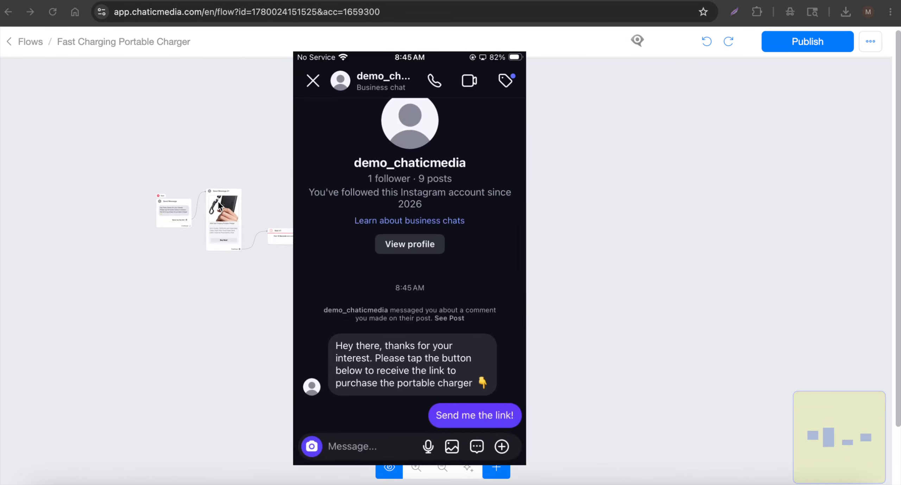
{"action": "scroll", "coordinate": [218, 200], "scroll_direction": "up", "scroll_amount": 10}
{"action": "scroll", "coordinate": [67, 181], "scroll_direction": "down", "scroll_amount": 2}
{"action": "scroll", "coordinate": [68, 182], "scroll_direction": "down", "scroll_amount": 4}
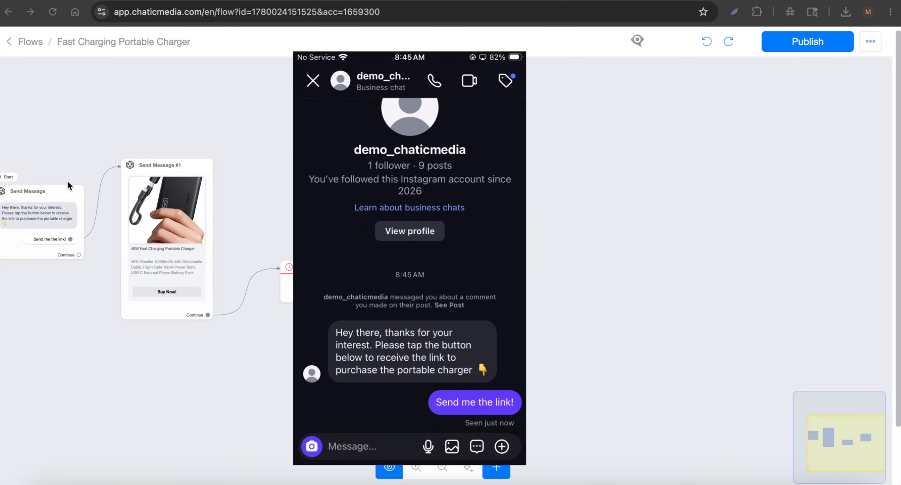
{"action": "scroll", "coordinate": [148, 334], "scroll_direction": "up", "scroll_amount": 4}
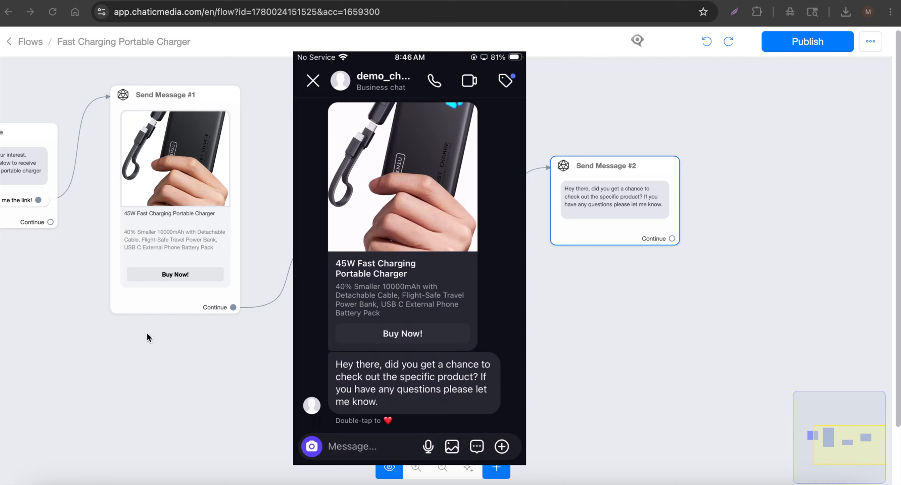
{"action": "left_click", "coordinate": [587, 112]}
{"action": "scroll", "coordinate": [429, 242], "scroll_direction": "up", "scroll_amount": 3}
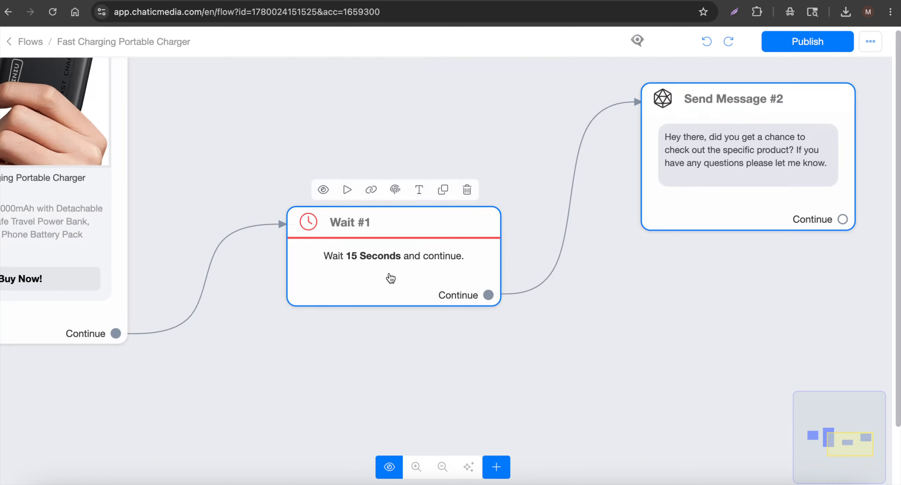
{"action": "scroll", "coordinate": [685, 190], "scroll_direction": "down", "scroll_amount": 3}
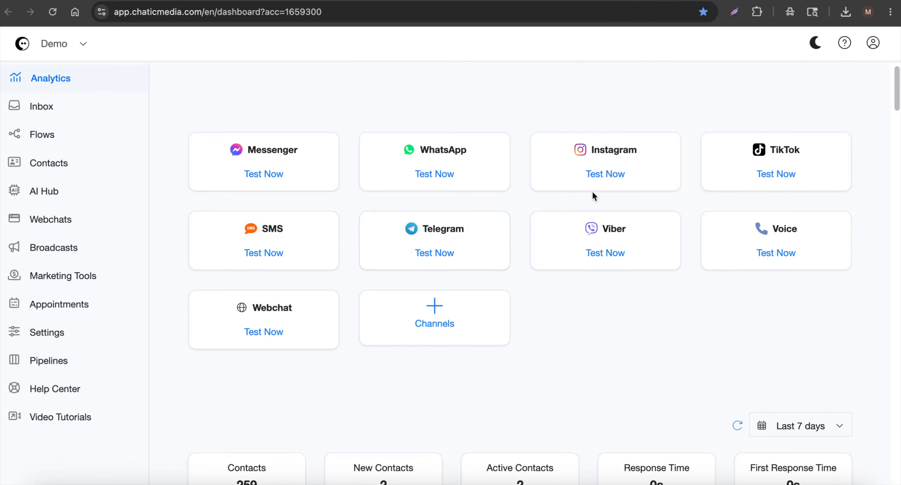
Step: Review the newest Instagram conversation in the inbox from first message to follow-up, and return to the Canva title slide
{"action": "left_click", "coordinate": [44, 109]}
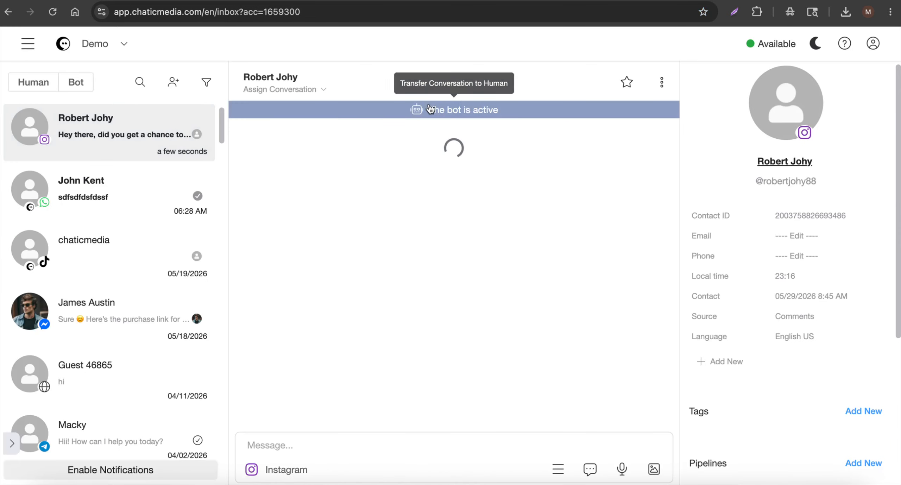
{"action": "scroll", "coordinate": [537, 280], "scroll_direction": "up", "scroll_amount": 5}
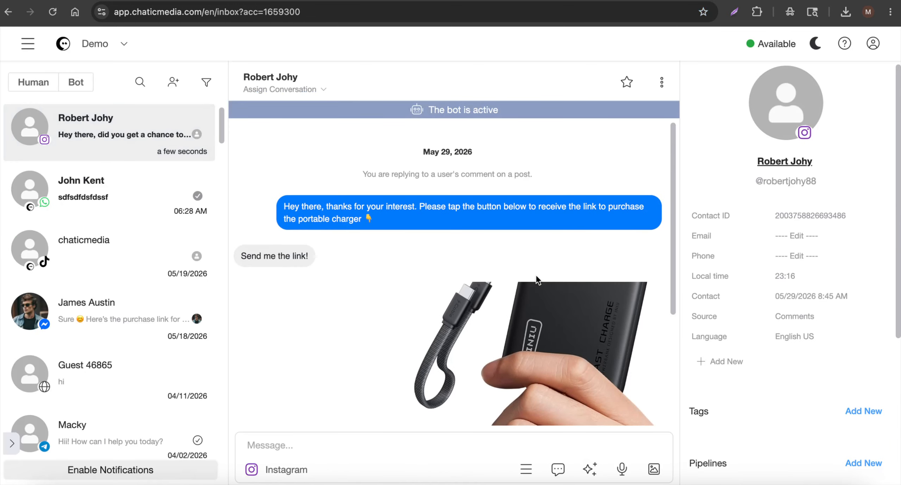
{"action": "scroll", "coordinate": [553, 226], "scroll_direction": "down", "scroll_amount": 5}
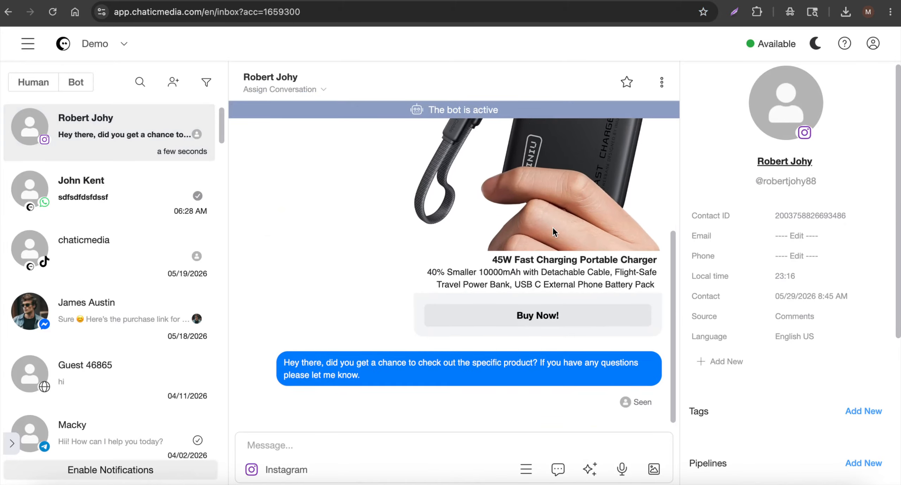
{"action": "left_click", "coordinate": [334, 439]}
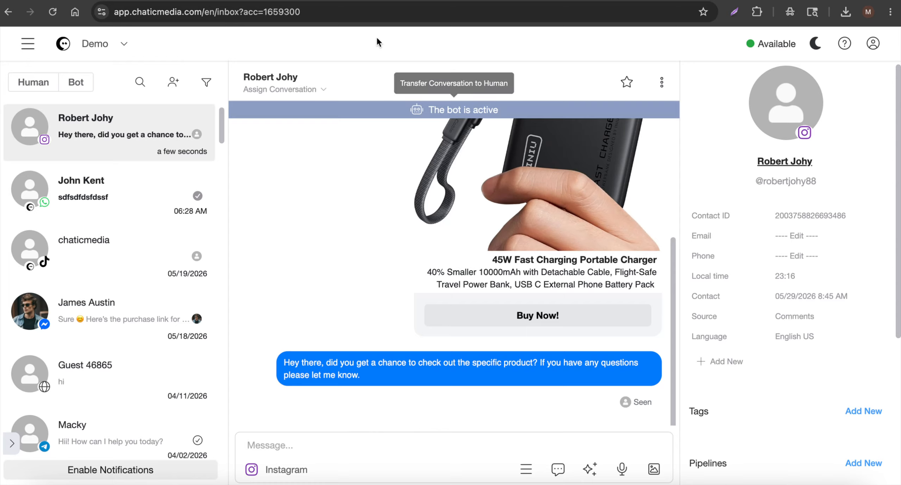
{"action": "left_click", "coordinate": [366, 0]}
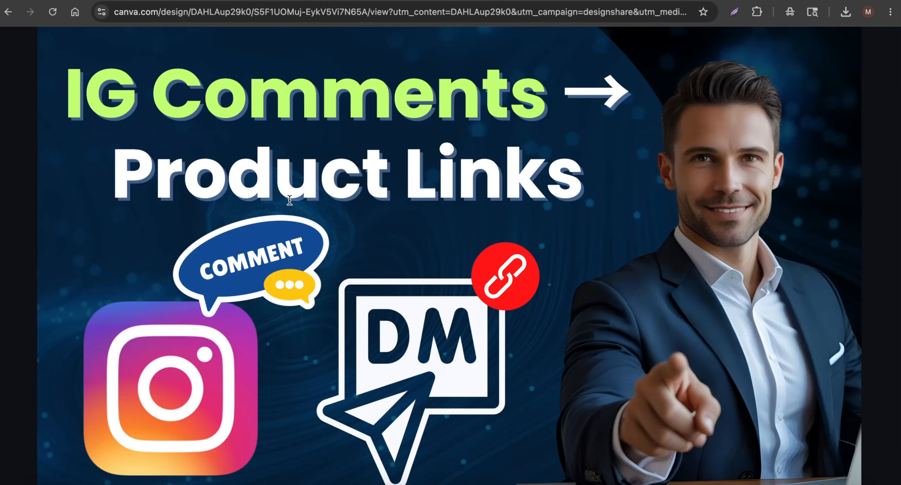